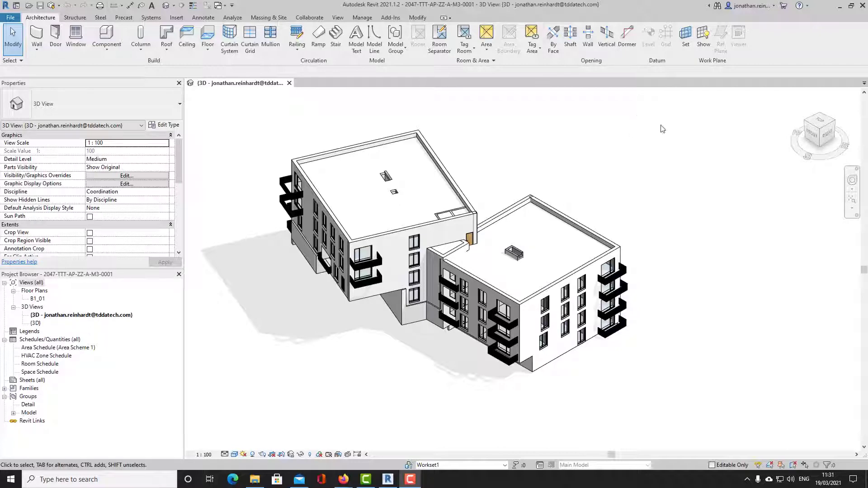
Step: Open the B1_01 floor plan and load a room tag family for room placement
{"action": "middle_click_drag", "start_coordinate": [728, 314], "coordinate": [683, 310], "text": "shift"}
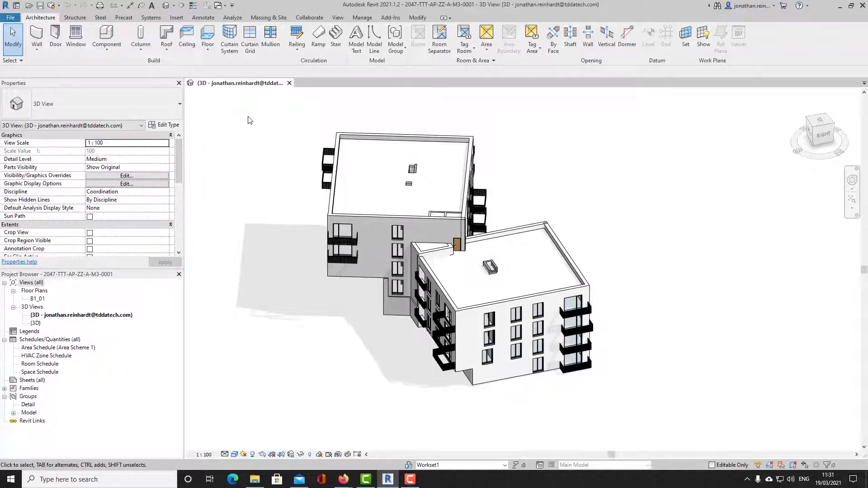
{"action": "double_click", "coordinate": [39, 299]}
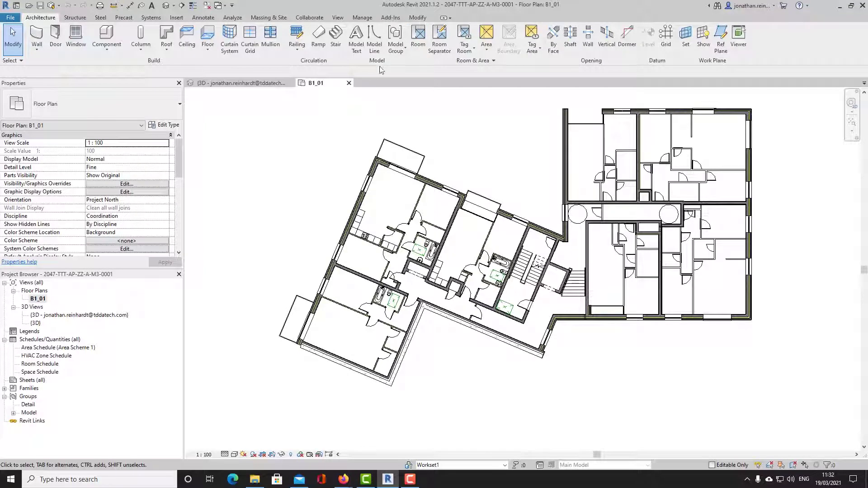
{"action": "left_click", "coordinate": [418, 37]}
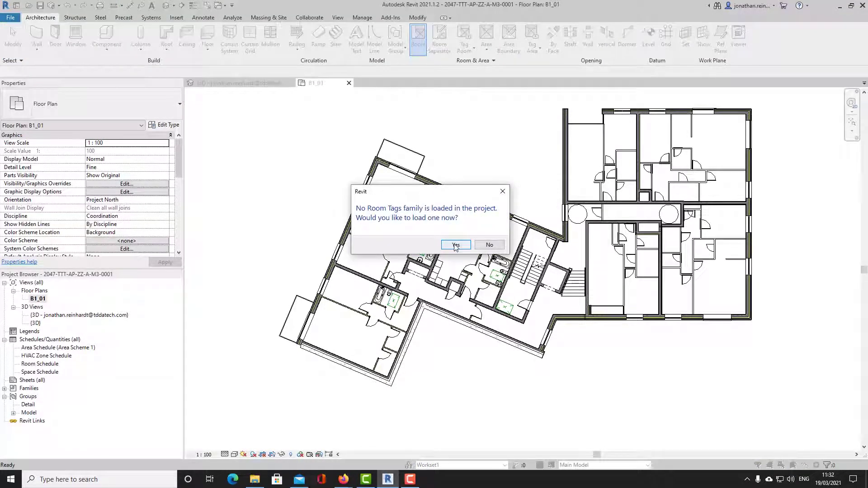
{"action": "left_click", "coordinate": [455, 246]}
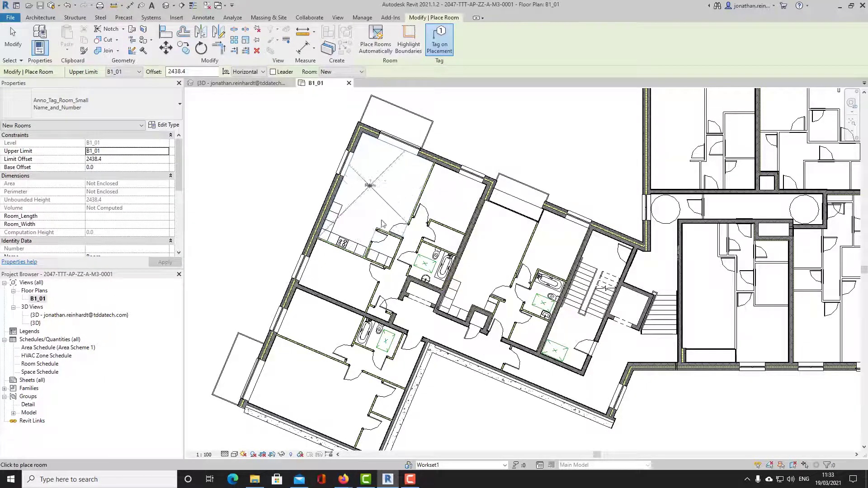
Step: Place tagged rooms 45 to 52 in each room of the upper-left apartment
{"action": "left_click", "coordinate": [379, 193]}
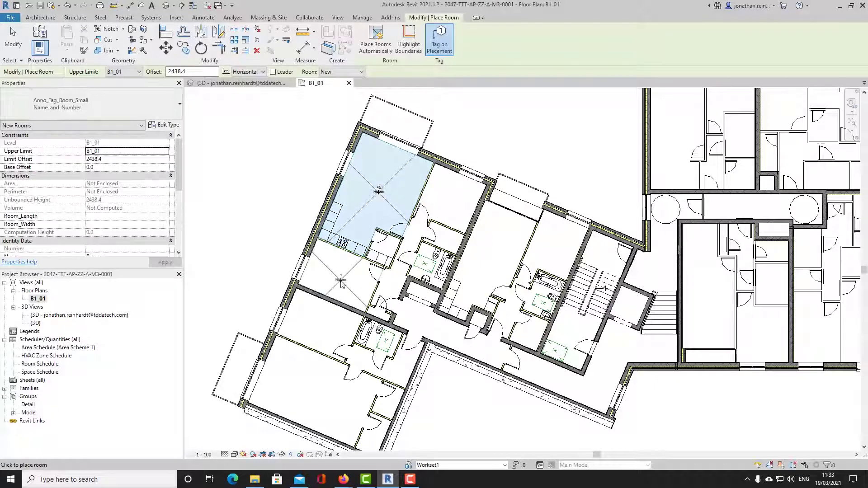
{"action": "left_click", "coordinate": [341, 280]}
{"action": "left_click", "coordinate": [383, 253]}
{"action": "left_click", "coordinate": [385, 249]}
{"action": "left_click", "coordinate": [451, 199]}
{"action": "left_click", "coordinate": [446, 239]}
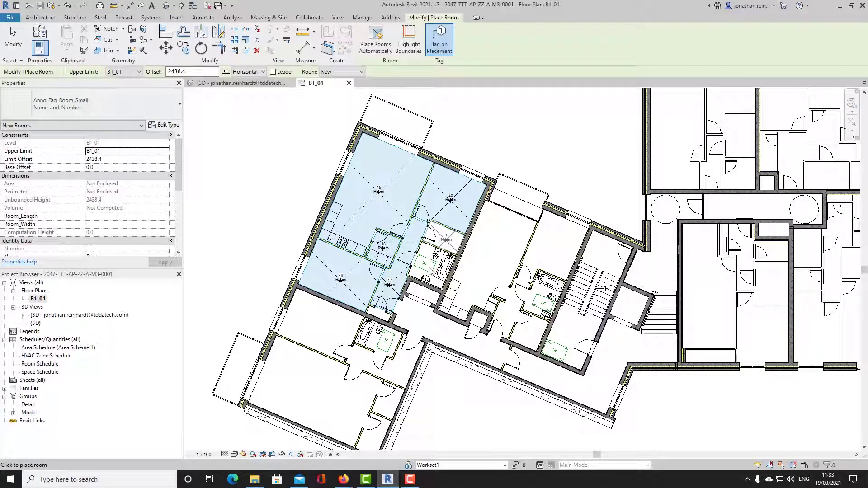
{"action": "left_click", "coordinate": [382, 316]}
{"action": "key", "text": "Escape"}
{"action": "key", "text": "Escape"}
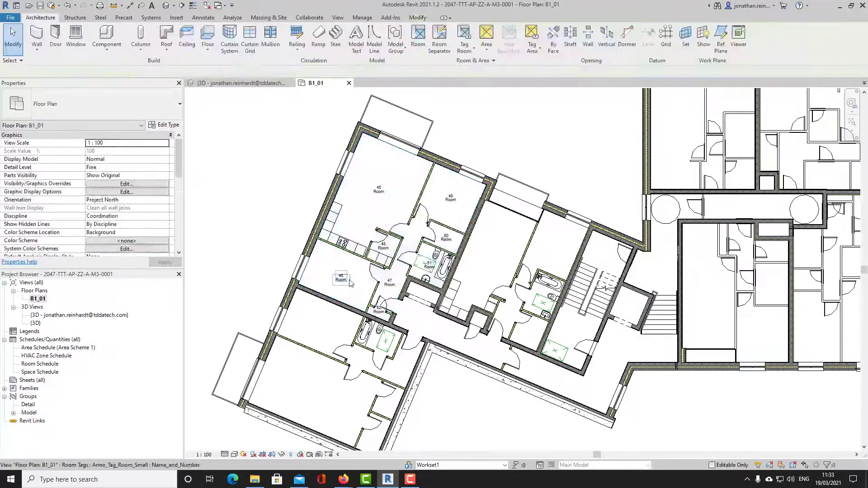
{"action": "scroll", "coordinate": [347, 271], "scroll_direction": "up", "scroll_amount": 2}
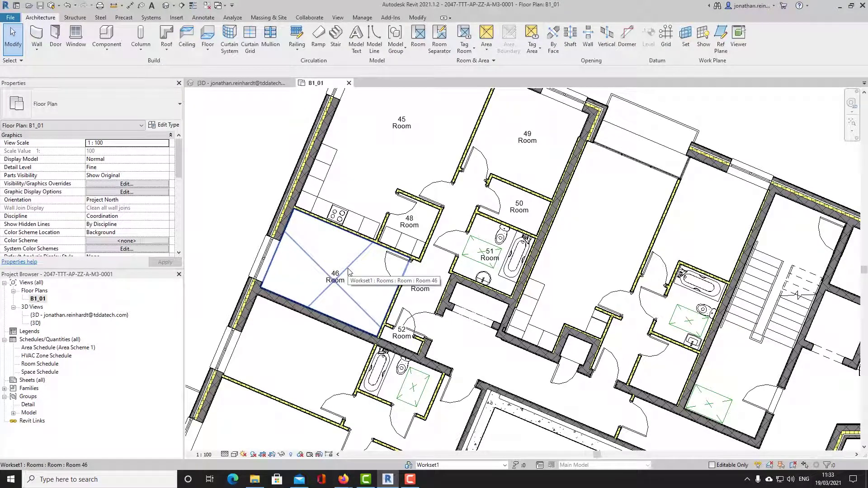
{"action": "left_click", "coordinate": [348, 271]}
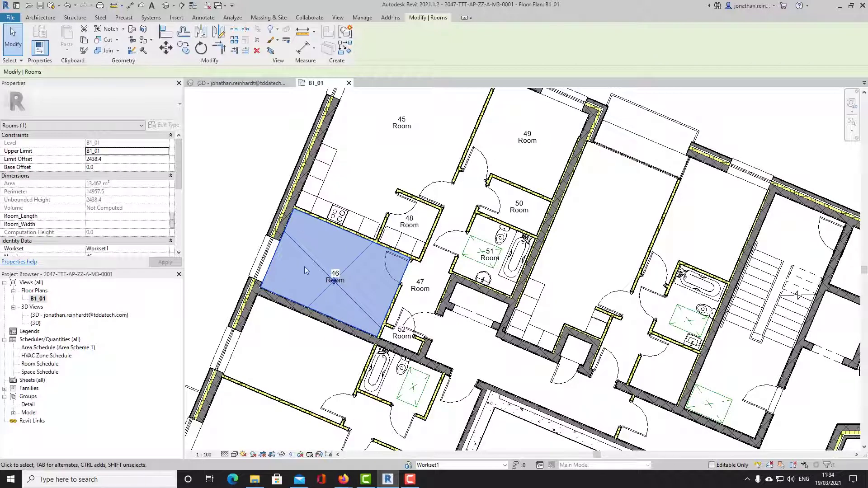
{"action": "key", "text": "Escape"}
{"action": "left_click", "coordinate": [359, 236]}
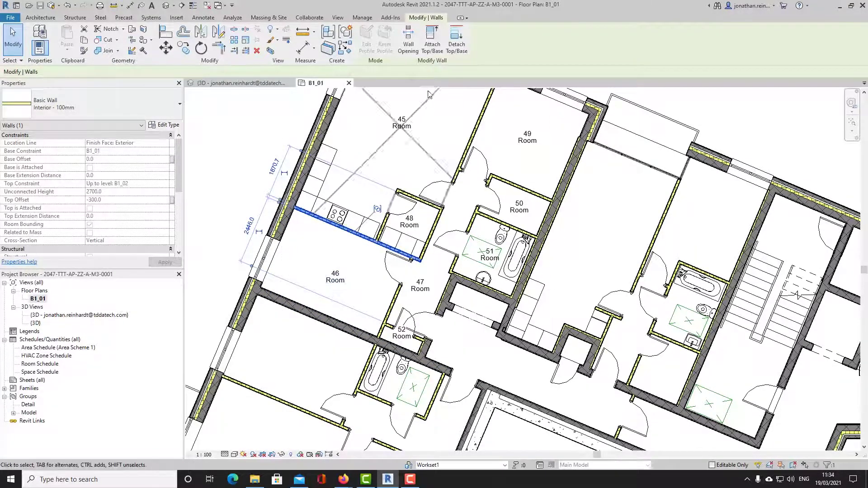
{"action": "middle_click_drag", "start_coordinate": [445, 180], "coordinate": [453, 212]}
{"action": "key", "text": "Escape"}
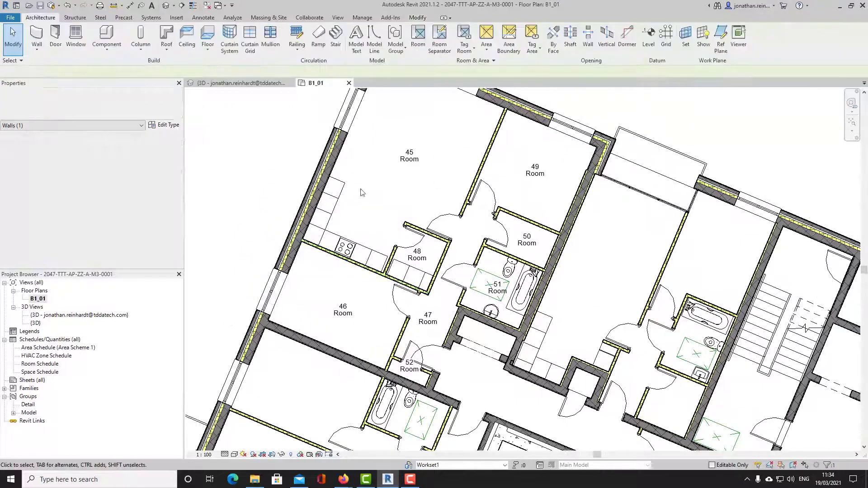
{"action": "scroll", "coordinate": [453, 213], "scroll_direction": "down", "scroll_amount": 1}
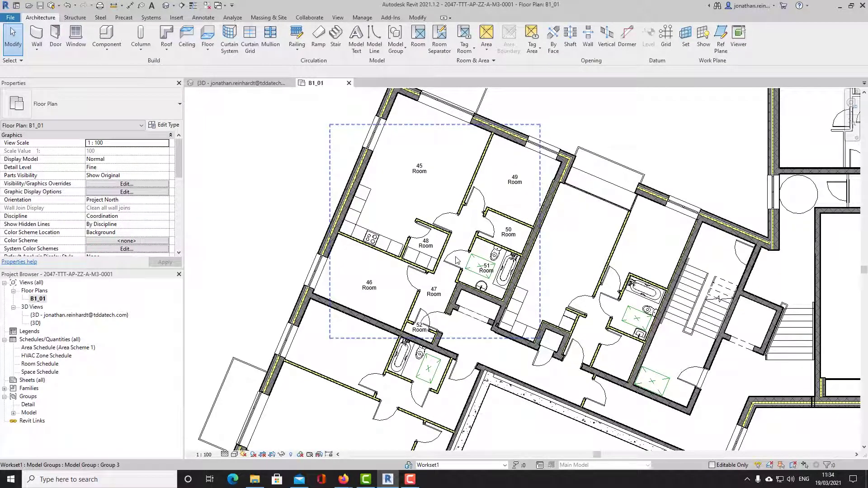
{"action": "left_click", "coordinate": [296, 172]}
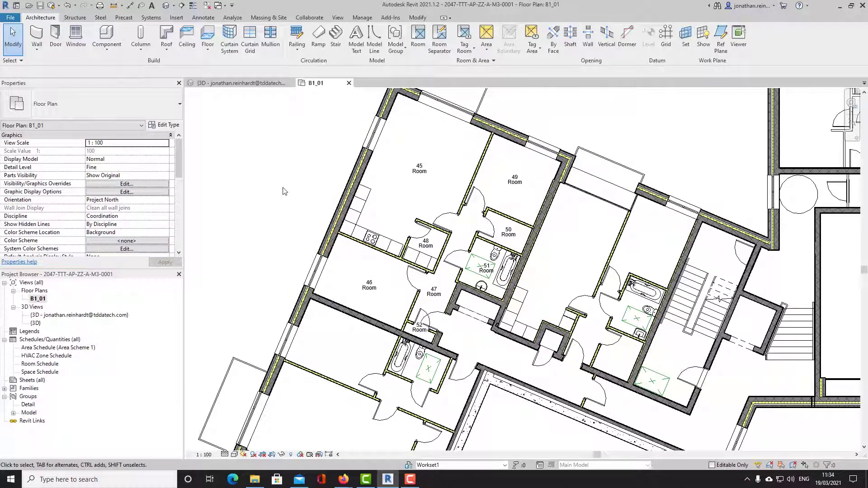
{"action": "middle_click_drag", "start_coordinate": [277, 172], "coordinate": [301, 134]}
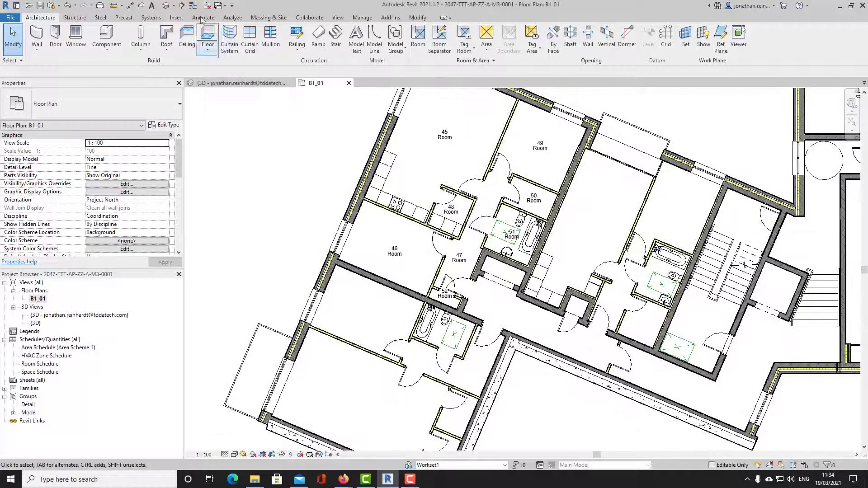
{"action": "left_click", "coordinate": [232, 18]}
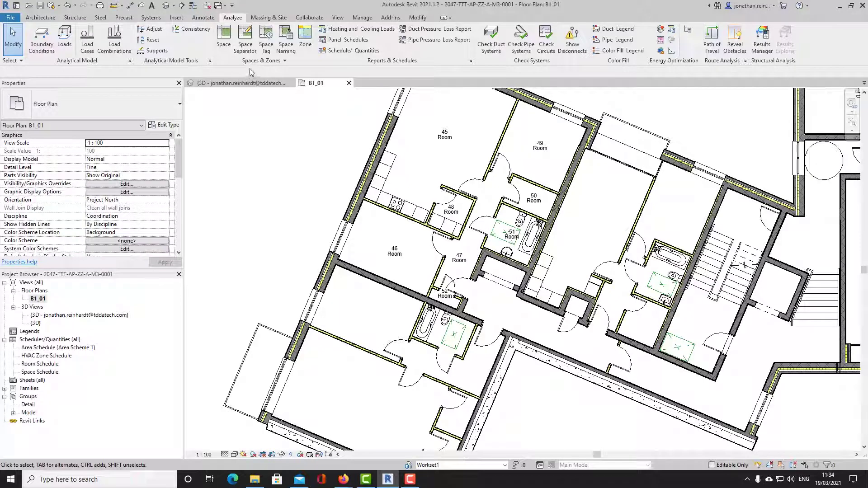
Step: Start the Space tool and load a Space Tag family
{"action": "left_click", "coordinate": [225, 35]}
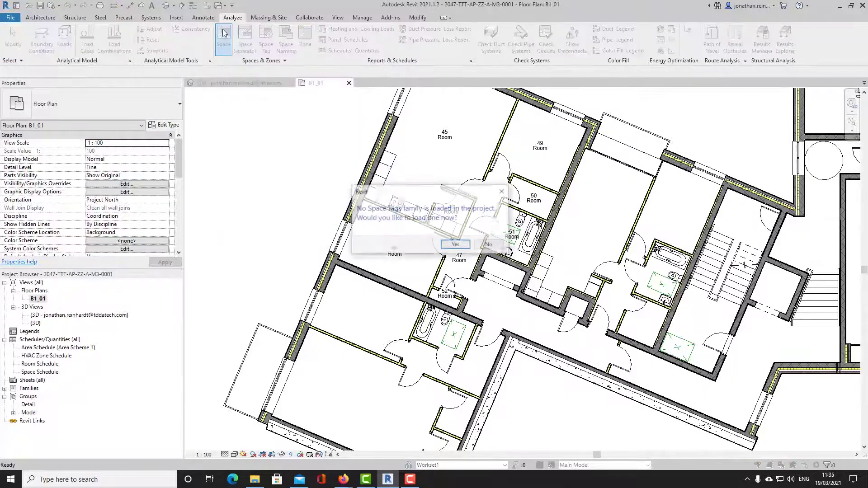
{"action": "left_click", "coordinate": [455, 245]}
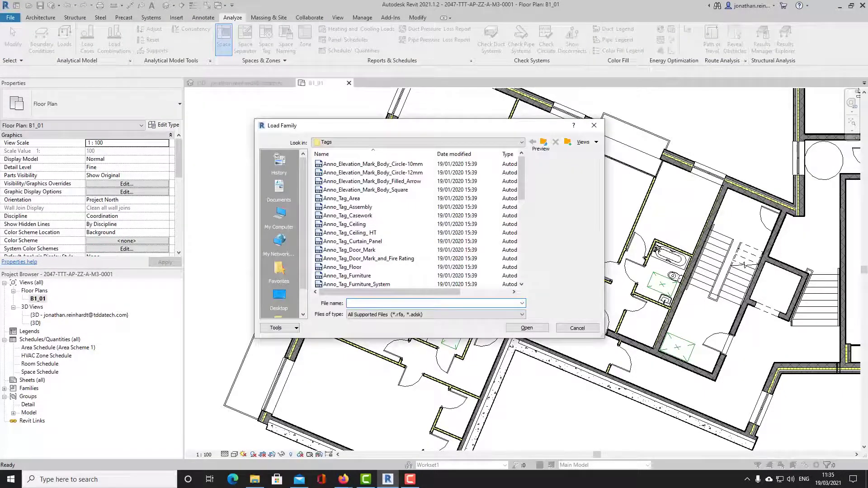
{"action": "left_click", "coordinate": [467, 324]}
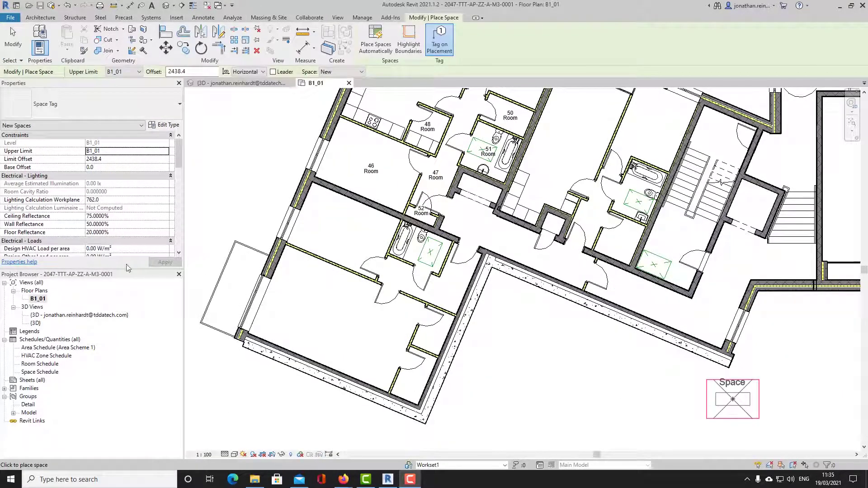
Step: Place spaces 311 to 316 in each room of the lower-left apartment
{"action": "left_click", "coordinate": [340, 322]}
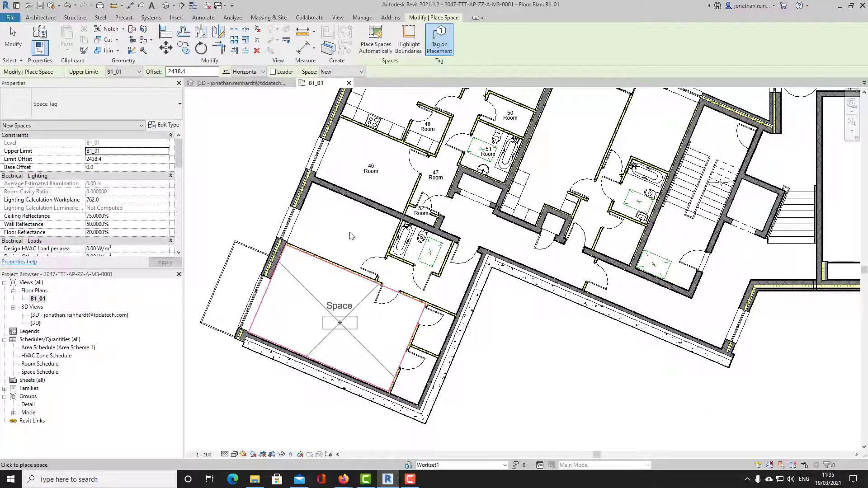
{"action": "left_click", "coordinate": [401, 283]}
{"action": "left_click", "coordinate": [418, 260]}
{"action": "left_click", "coordinate": [419, 257]}
{"action": "left_click", "coordinate": [432, 342]}
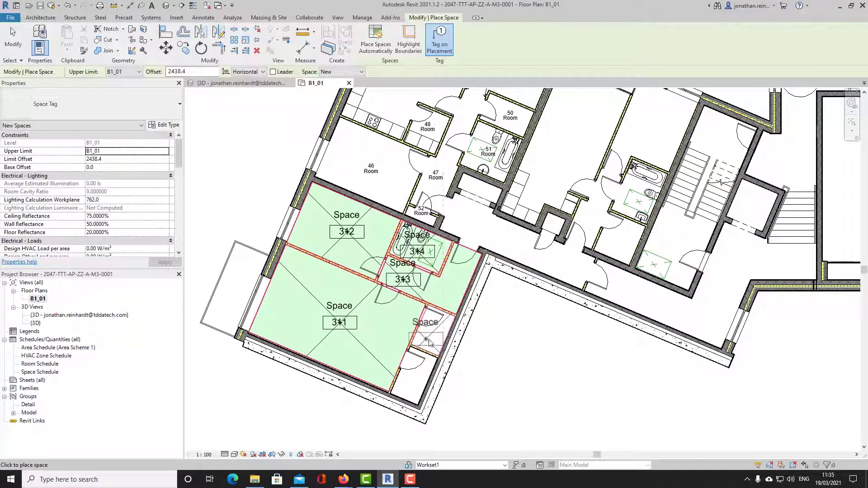
{"action": "left_click", "coordinate": [416, 381]}
{"action": "key", "text": "Escape"}
{"action": "key", "text": "Escape"}
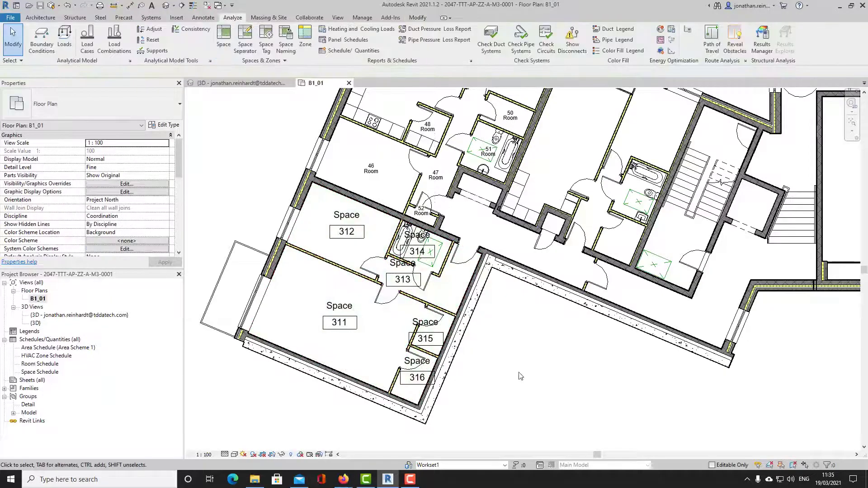
Step: Create HVAC zone 08 from spaces 311 to 316 of the apartment
{"action": "middle_click_drag", "start_coordinate": [522, 353], "coordinate": [559, 356]}
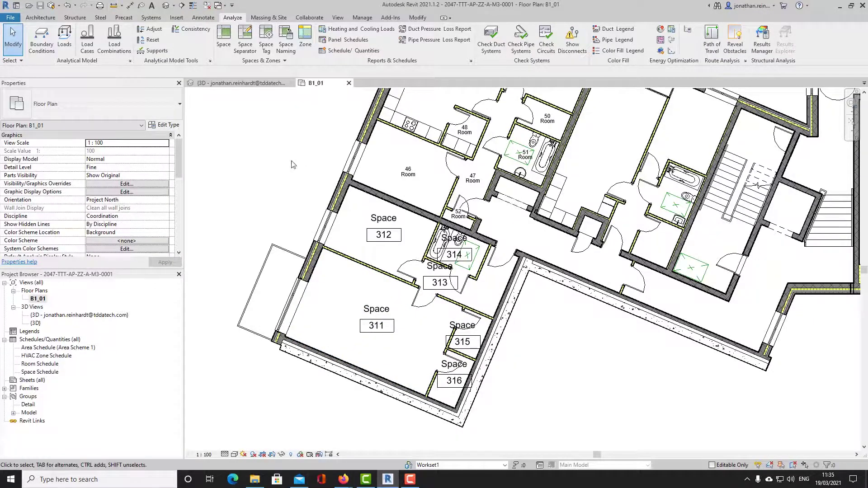
{"action": "left_click", "coordinate": [305, 37]}
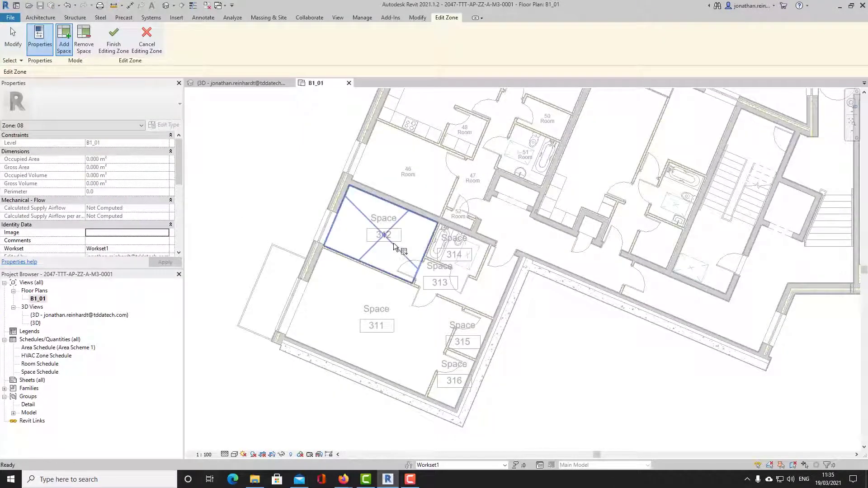
{"action": "left_click", "coordinate": [388, 258]}
{"action": "left_click", "coordinate": [358, 308]}
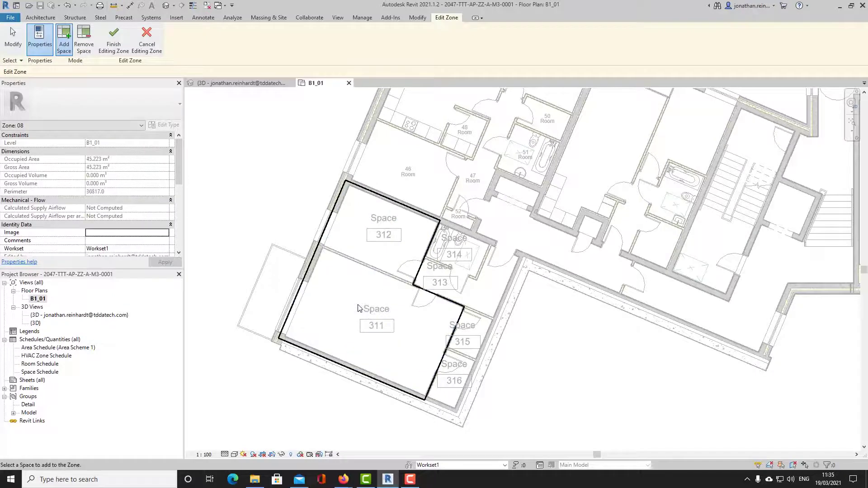
{"action": "left_click", "coordinate": [445, 396]}
{"action": "left_click", "coordinate": [472, 345]}
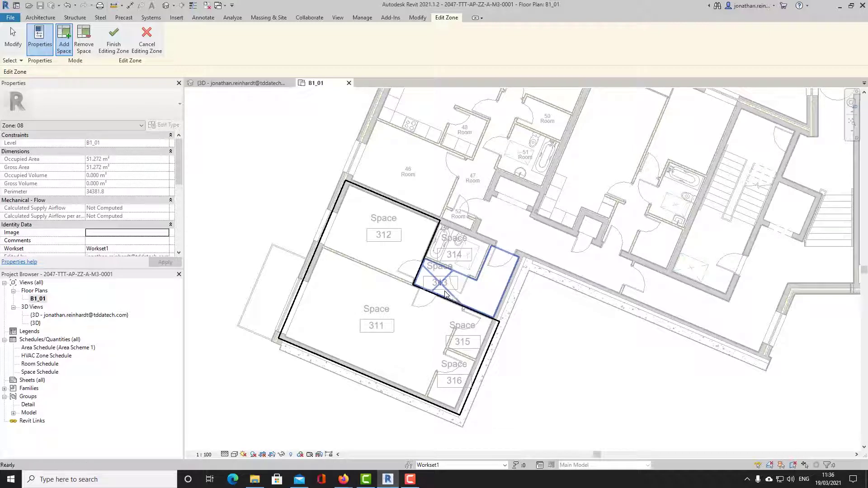
{"action": "left_click", "coordinate": [458, 263]}
{"action": "left_click", "coordinate": [459, 264]}
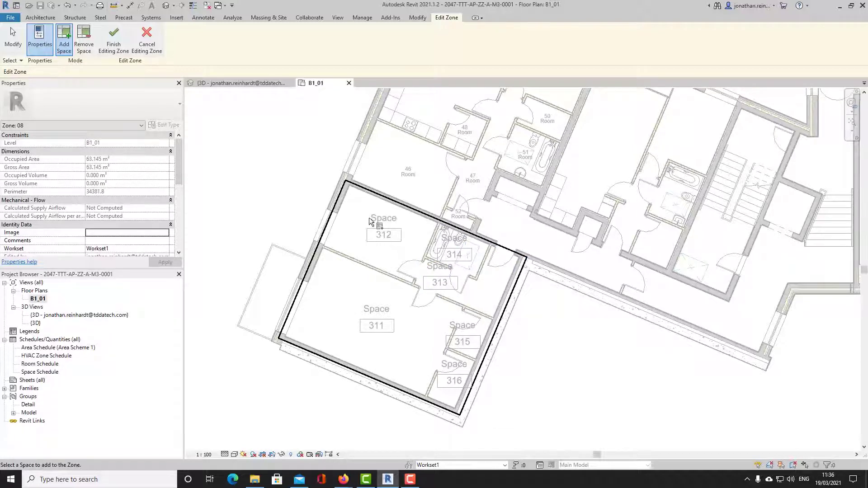
{"action": "middle_click_drag", "start_coordinate": [369, 218], "coordinate": [390, 282]}
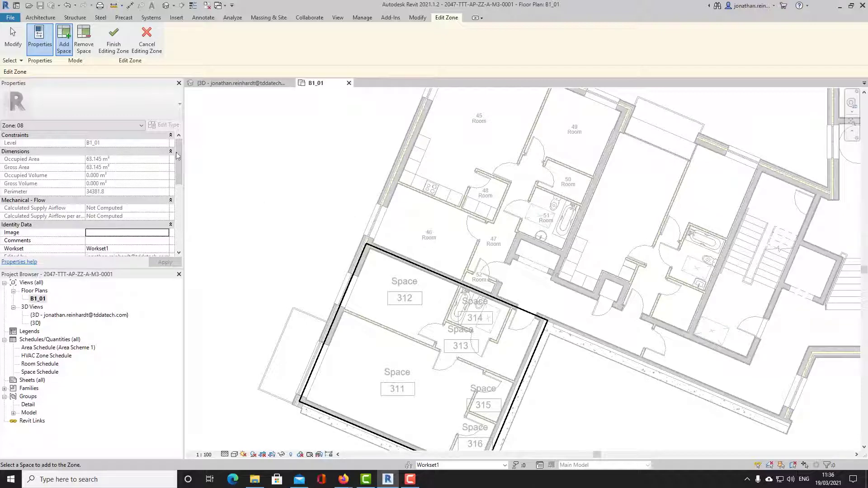
{"action": "left_click", "coordinate": [120, 40]}
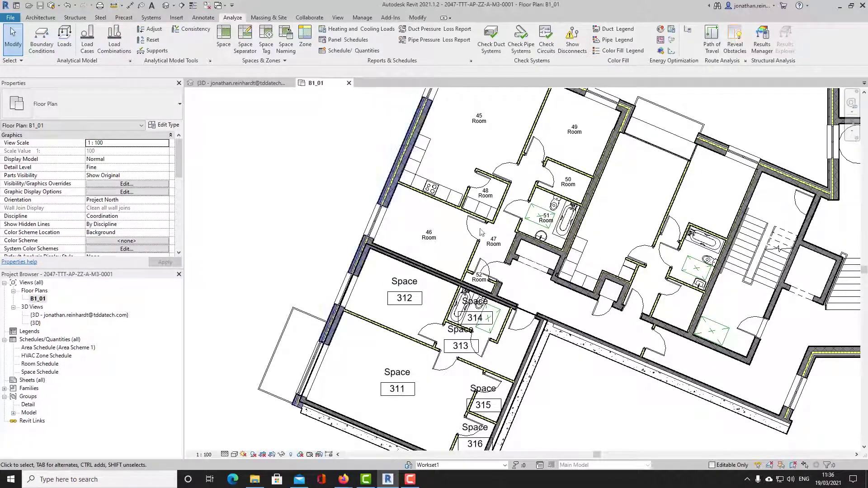
Step: Select Zone 08 to verify its extent, then deselect it
{"action": "left_click", "coordinate": [443, 365]}
{"action": "scroll", "coordinate": [308, 197], "scroll_direction": "down", "scroll_amount": 2}
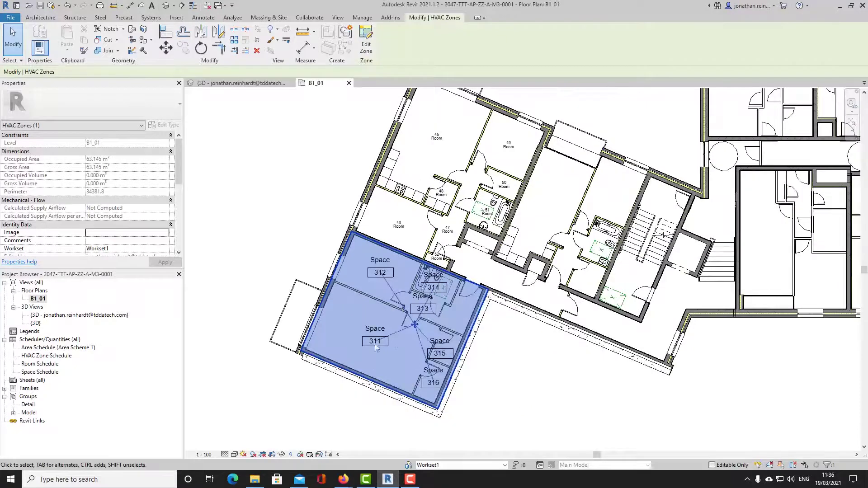
{"action": "scroll", "coordinate": [391, 335], "scroll_direction": "up", "scroll_amount": 2}
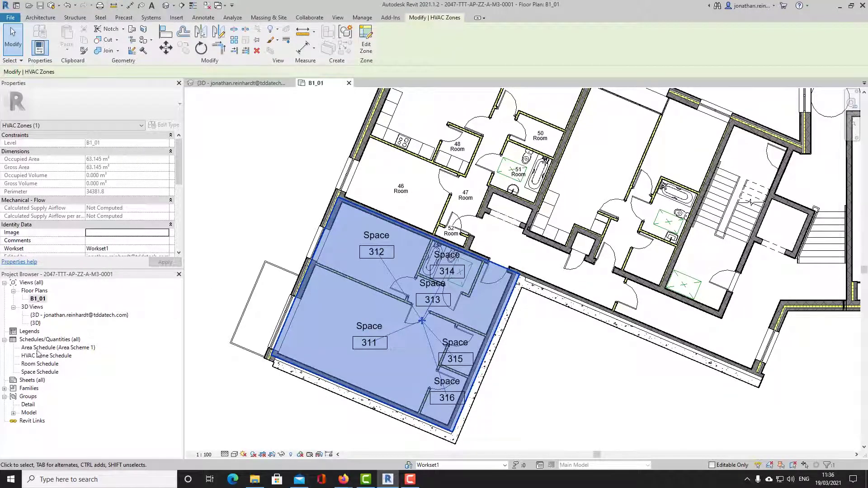
{"action": "left_click", "coordinate": [14, 349]}
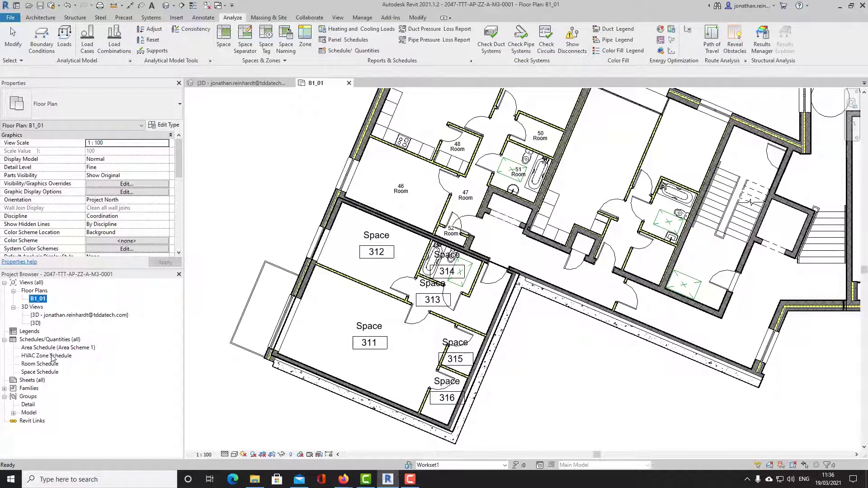
Step: Add Number and Name fields after Area in the Room Schedule
{"action": "left_click", "coordinate": [43, 364]}
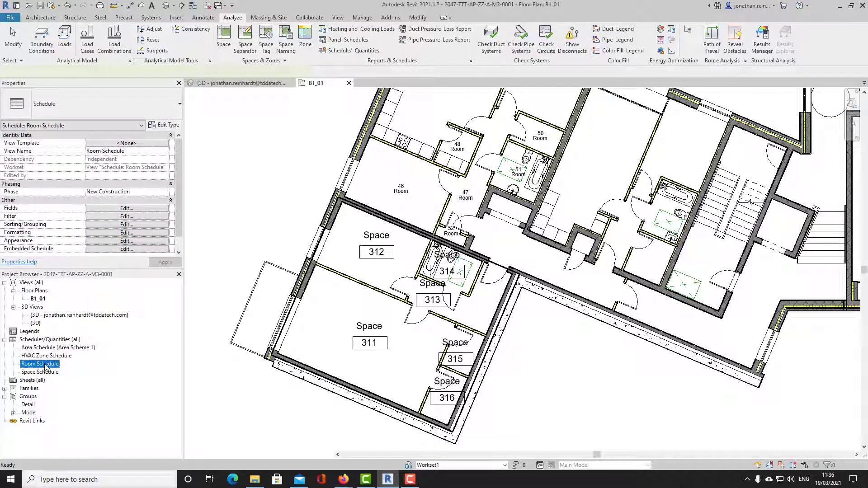
{"action": "double_click", "coordinate": [45, 365]}
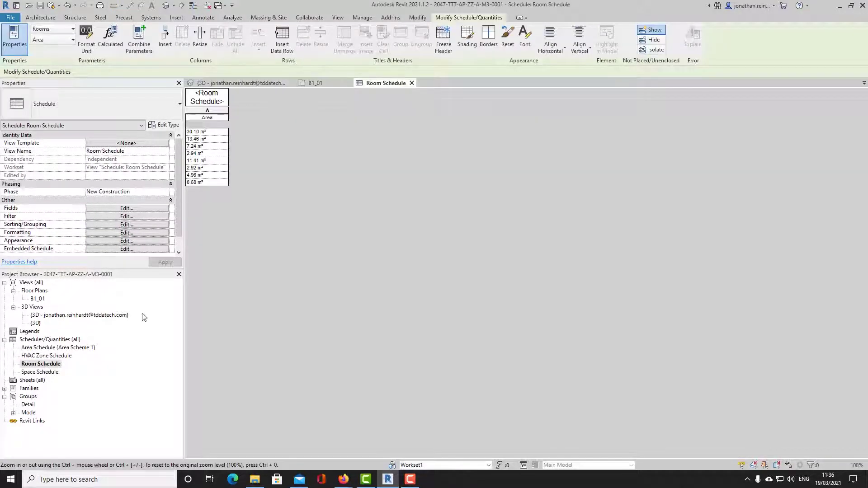
{"action": "left_click", "coordinate": [128, 209]}
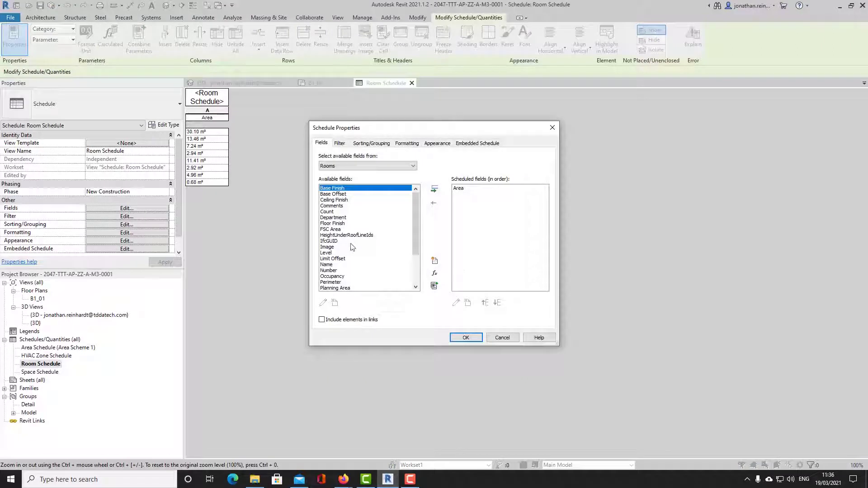
{"action": "left_click", "coordinate": [334, 271]}
{"action": "left_click", "coordinate": [435, 189]}
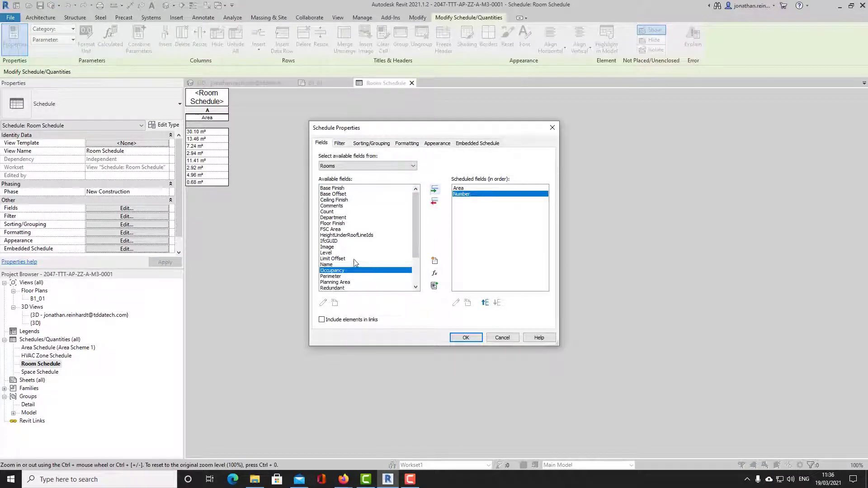
{"action": "left_click", "coordinate": [435, 189]}
{"action": "left_click", "coordinate": [465, 338]}
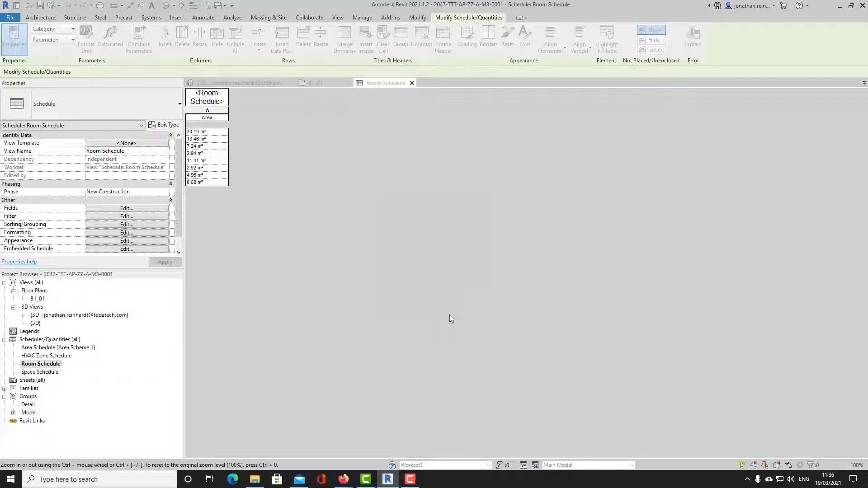
Step: Close the 3D view and return to the B1_01 floor plan
{"action": "left_click", "coordinate": [285, 83]}
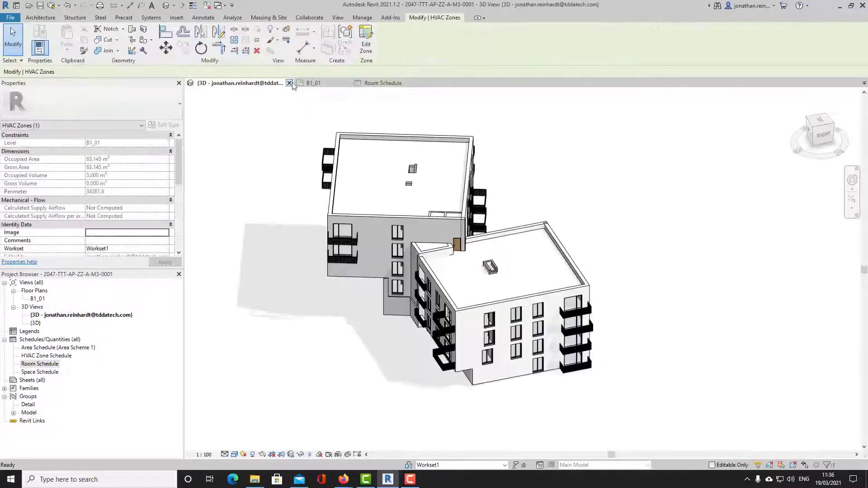
{"action": "left_click", "coordinate": [288, 84]}
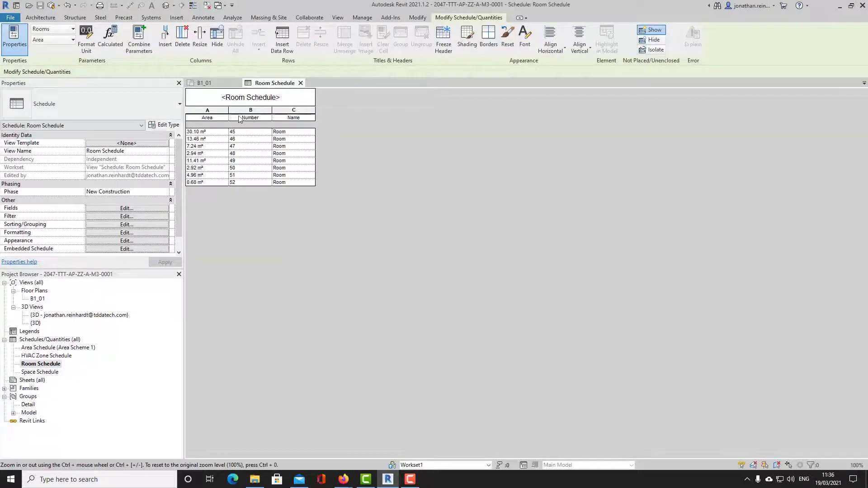
{"action": "left_click", "coordinate": [207, 83]}
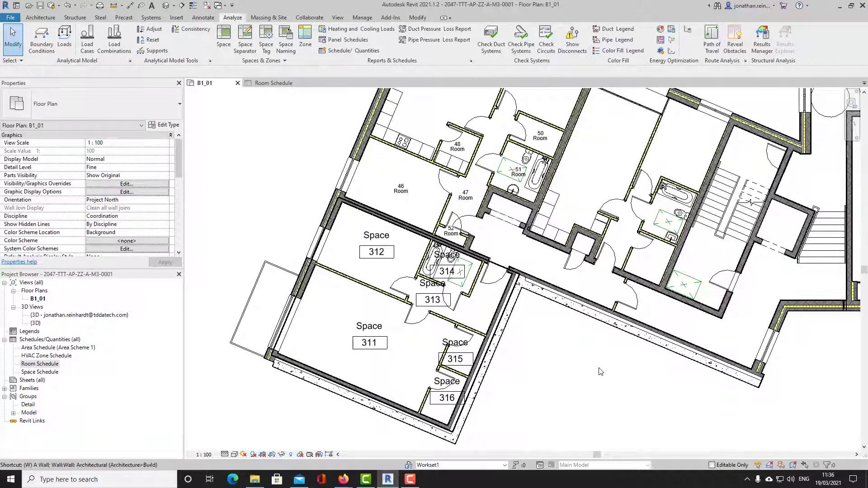
Step: Tile the views with WT and step through Room Schedule rows 45 to 52 on the plan
{"action": "key", "text": "w"}
{"action": "key", "text": "t"}
{"action": "scroll", "coordinate": [408, 301], "scroll_direction": "down", "scroll_amount": 4}
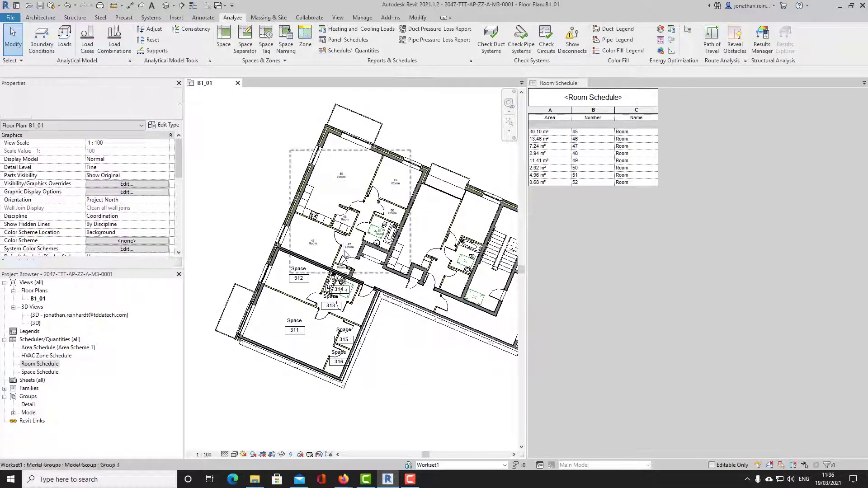
{"action": "left_click", "coordinate": [559, 132]}
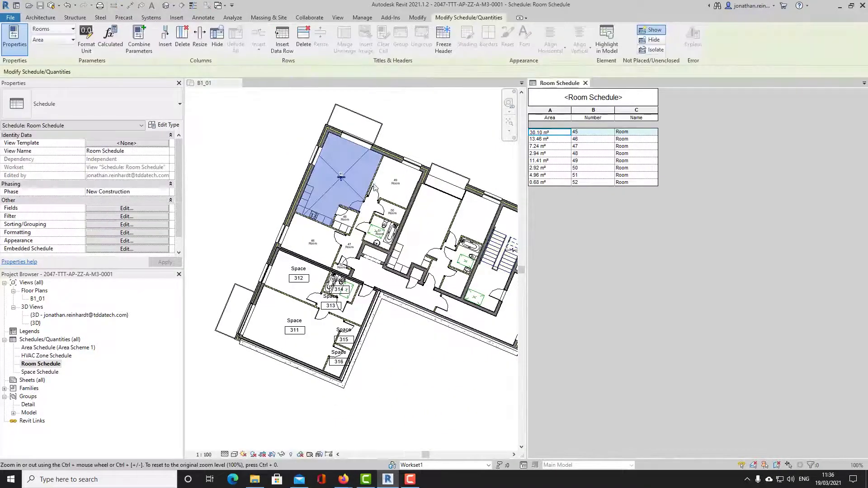
{"action": "left_click", "coordinate": [561, 140]}
{"action": "left_click", "coordinate": [561, 147]}
{"action": "left_click", "coordinate": [561, 154]}
{"action": "left_click", "coordinate": [562, 161]}
{"action": "left_click", "coordinate": [563, 168]}
{"action": "left_click", "coordinate": [563, 175]}
{"action": "left_click", "coordinate": [561, 183]}
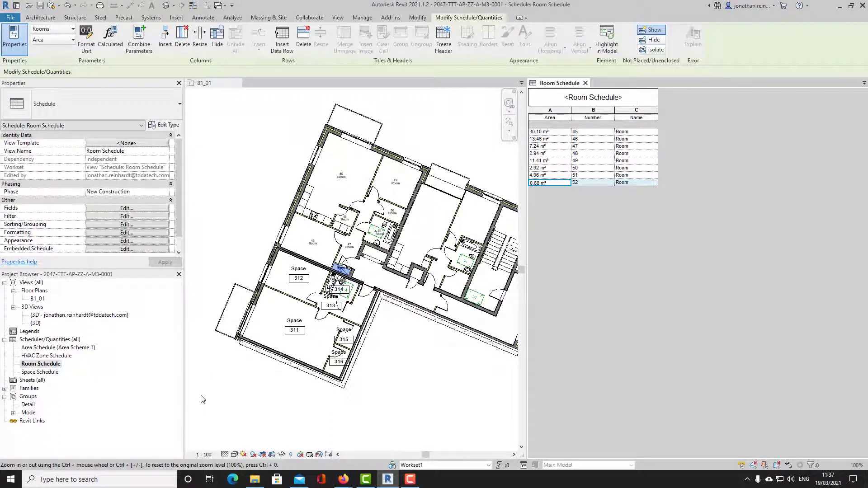
Step: Open the Space Schedule and locate its listed spaces, such as 312 and 316, on the plan
{"action": "left_click", "coordinate": [45, 373]}
{"action": "double_click", "coordinate": [44, 373]}
{"action": "left_click", "coordinate": [552, 132]}
{"action": "left_click", "coordinate": [554, 146]}
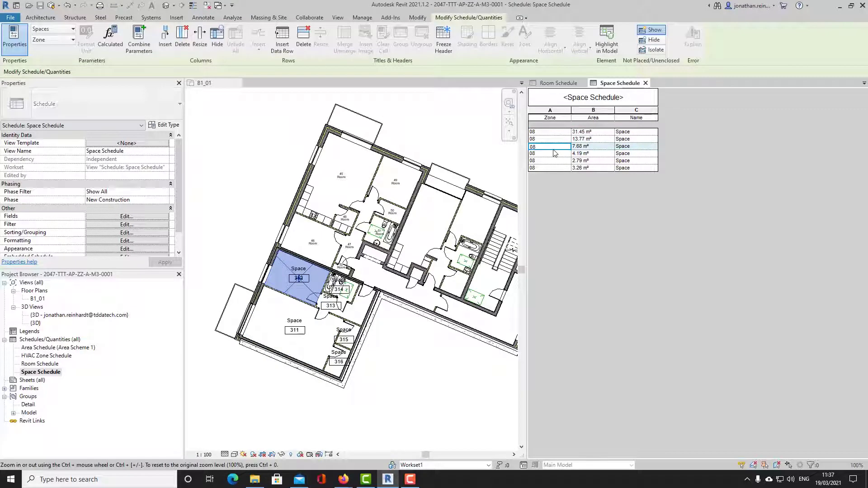
{"action": "key", "text": "Down"}
{"action": "key", "text": "Down"}
{"action": "key", "text": "Down"}
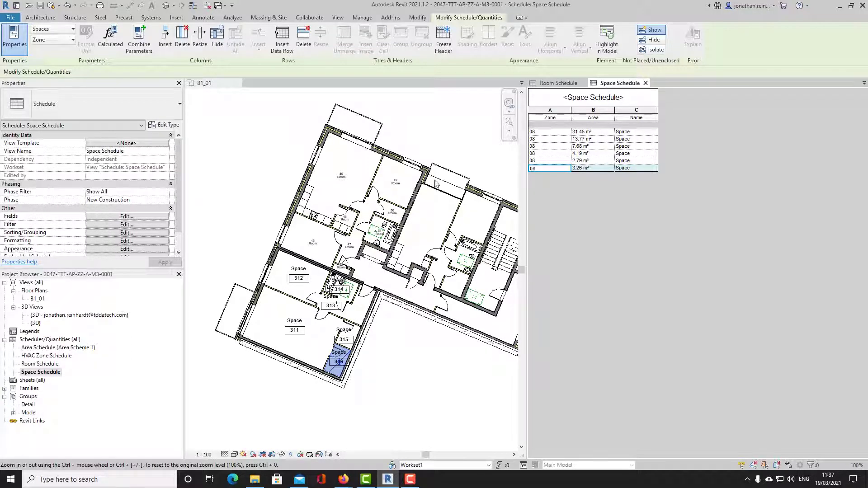
{"action": "middle_click_drag", "start_coordinate": [423, 139], "coordinate": [389, 136]}
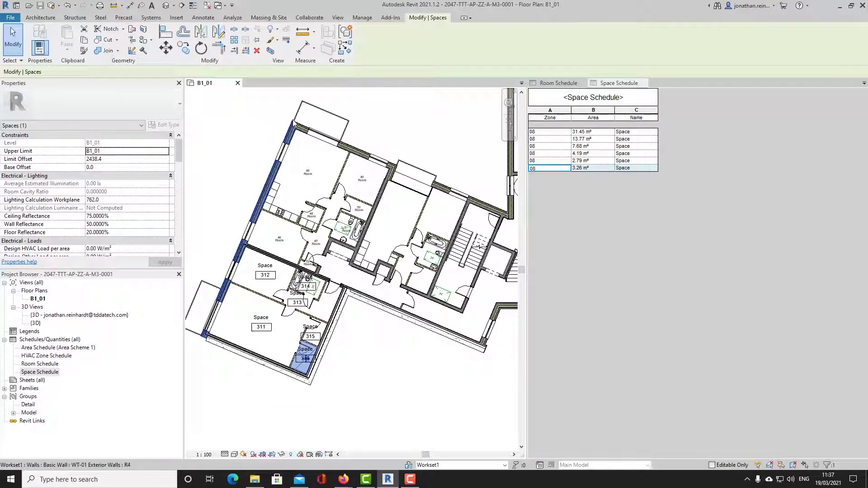
Step: Place spaces 317 to 321 in the neighbouring apartment and start new zone 09
{"action": "left_click", "coordinate": [232, 18]}
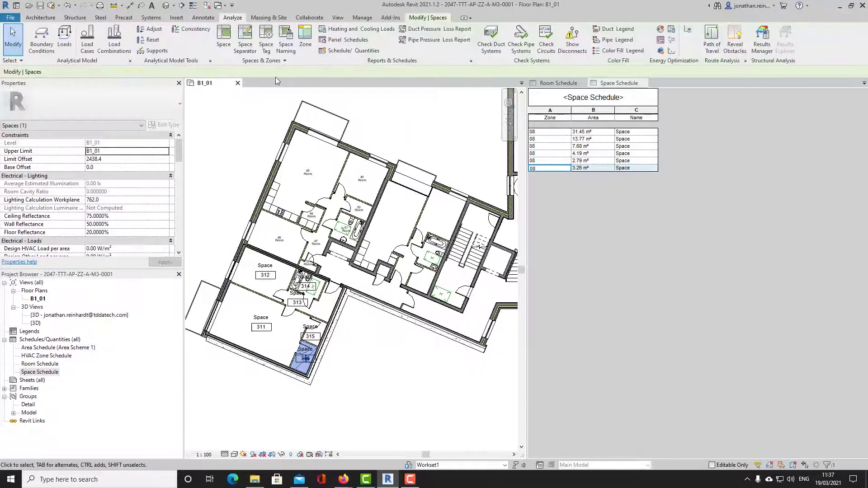
{"action": "left_click", "coordinate": [224, 37]}
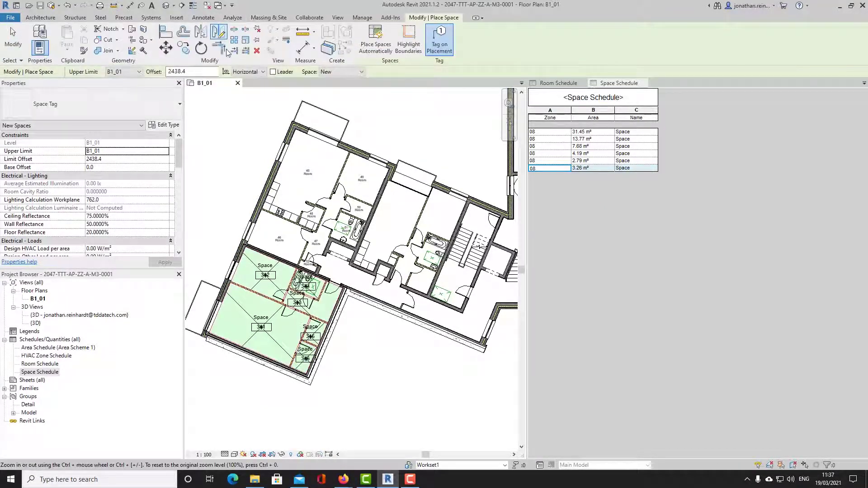
{"action": "scroll", "coordinate": [395, 218], "scroll_direction": "up", "scroll_amount": 3}
{"action": "left_click", "coordinate": [392, 220]}
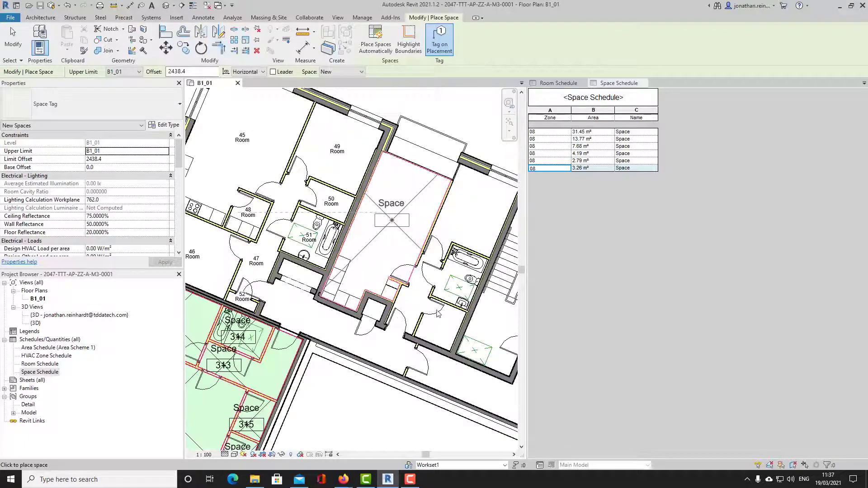
{"action": "left_click", "coordinate": [441, 324]}
{"action": "left_click", "coordinate": [407, 312]}
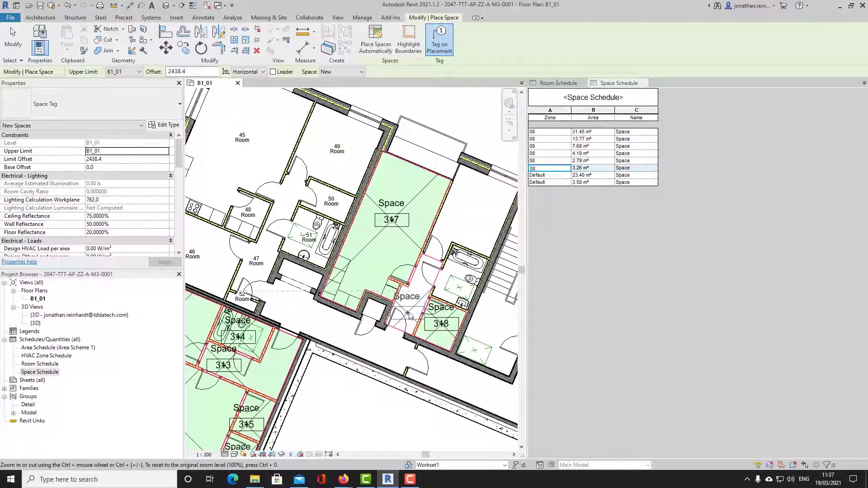
{"action": "left_click", "coordinate": [457, 283]}
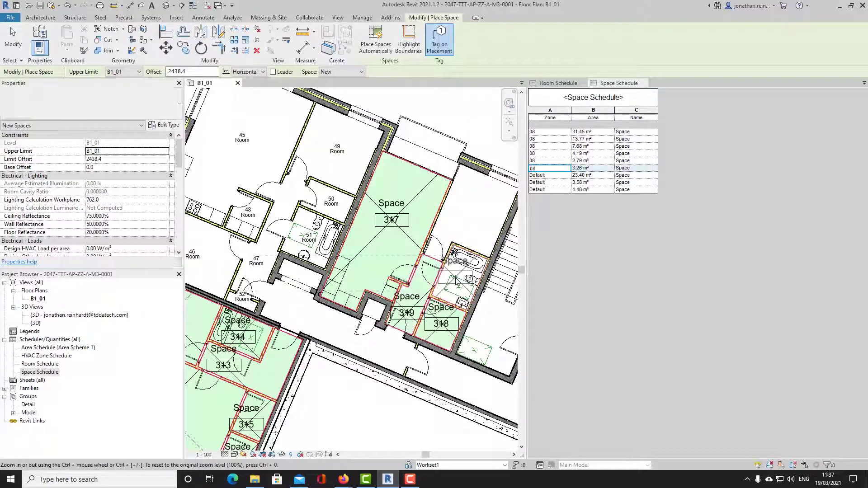
{"action": "left_click", "coordinate": [466, 226]}
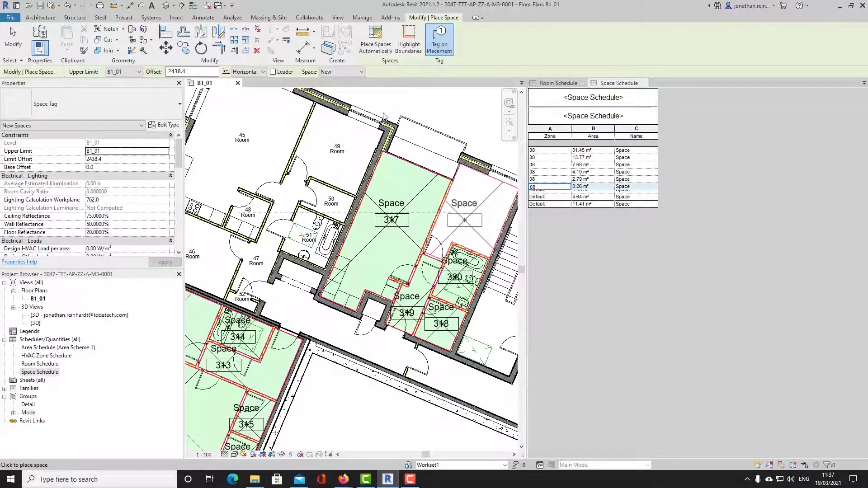
{"action": "key", "text": "Escape"}
{"action": "key", "text": "Escape"}
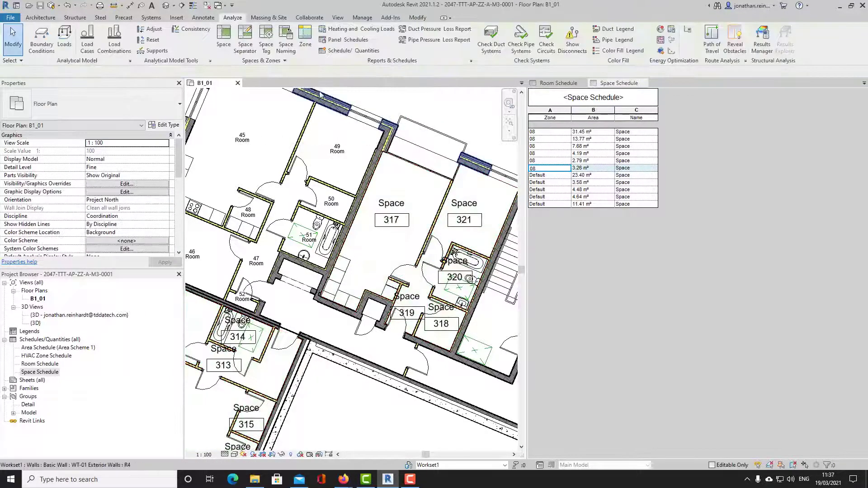
{"action": "left_click", "coordinate": [304, 41]}
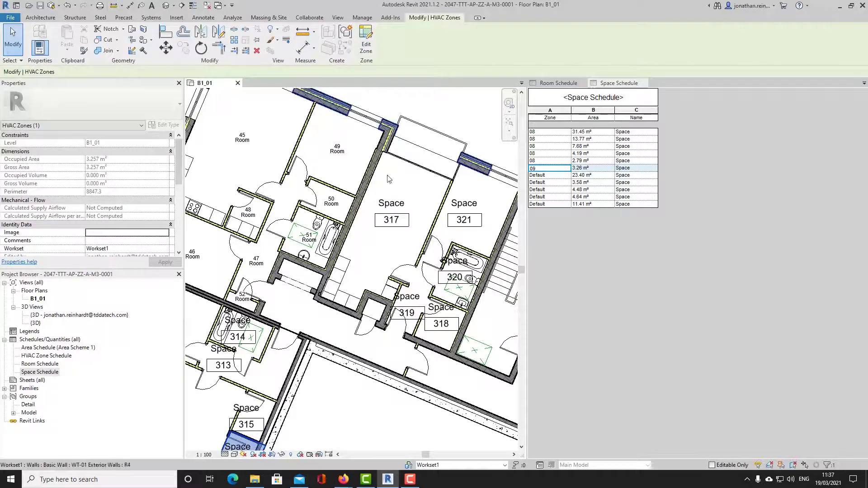
Step: Add spaces 317, 321, 318, 319 and 320 to zone 09 and finish editing the zone
{"action": "left_click", "coordinate": [367, 45]}
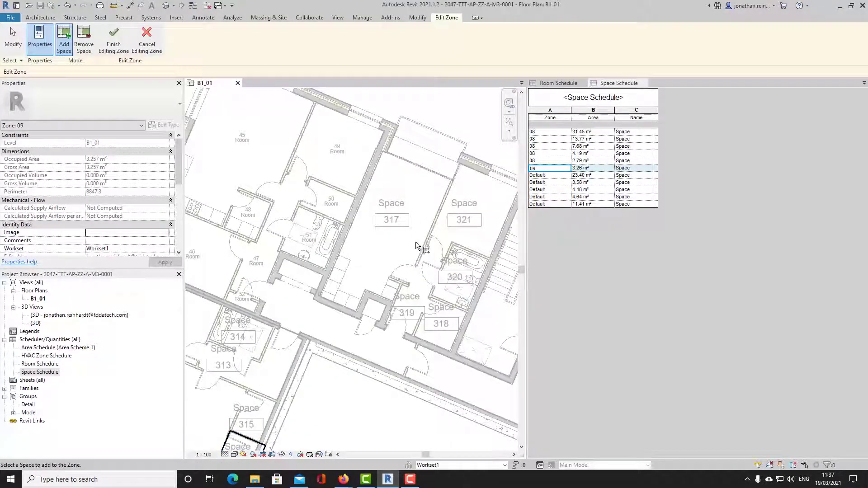
{"action": "scroll", "coordinate": [109, 230], "scroll_direction": "down", "scroll_amount": 3}
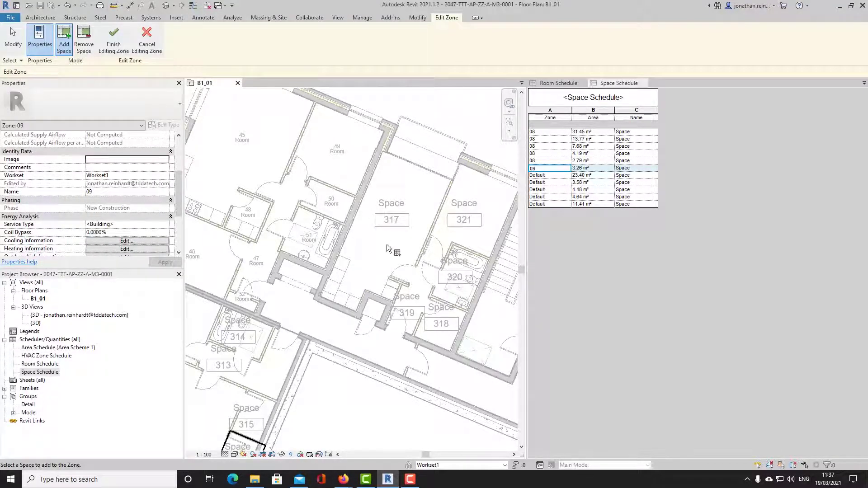
{"action": "left_click", "coordinate": [406, 234]}
{"action": "left_click", "coordinate": [478, 239]}
{"action": "left_click", "coordinate": [447, 333]}
{"action": "left_click", "coordinate": [452, 305]}
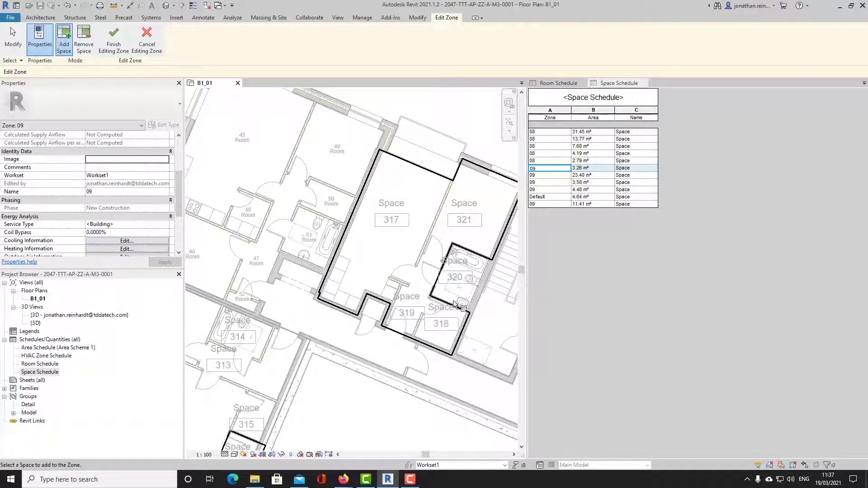
{"action": "left_click", "coordinate": [458, 289]}
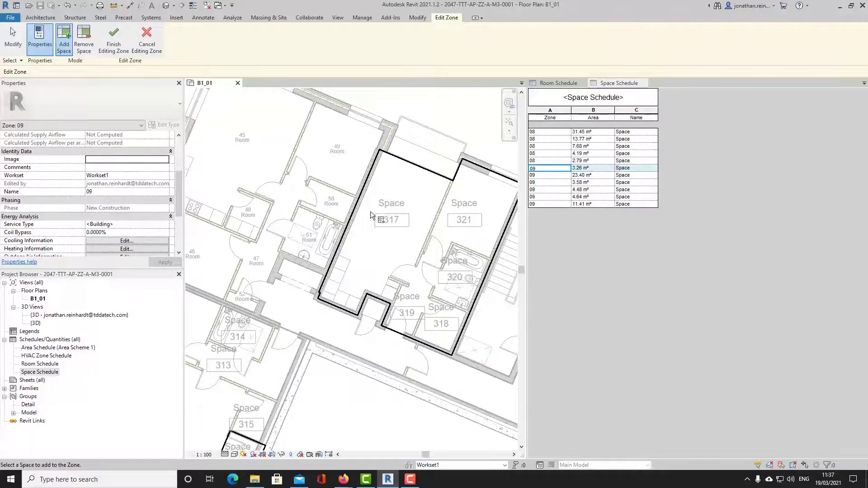
{"action": "scroll", "coordinate": [371, 211], "scroll_direction": "down", "scroll_amount": 2}
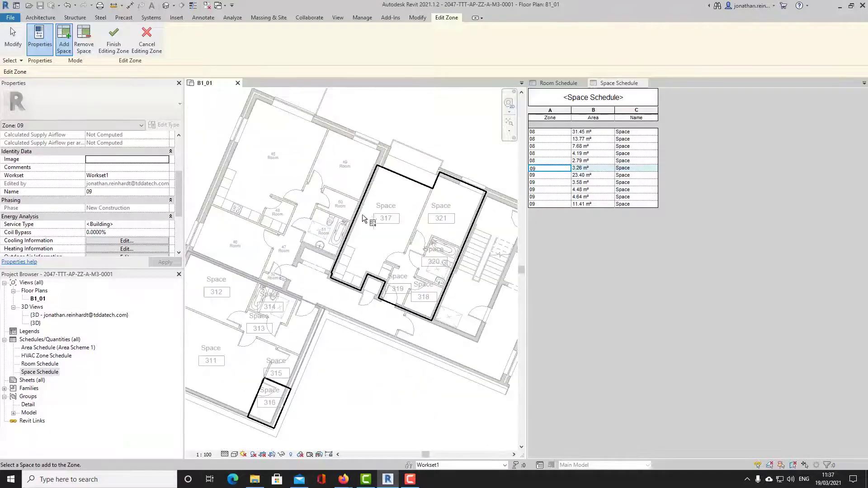
{"action": "left_click", "coordinate": [117, 41]}
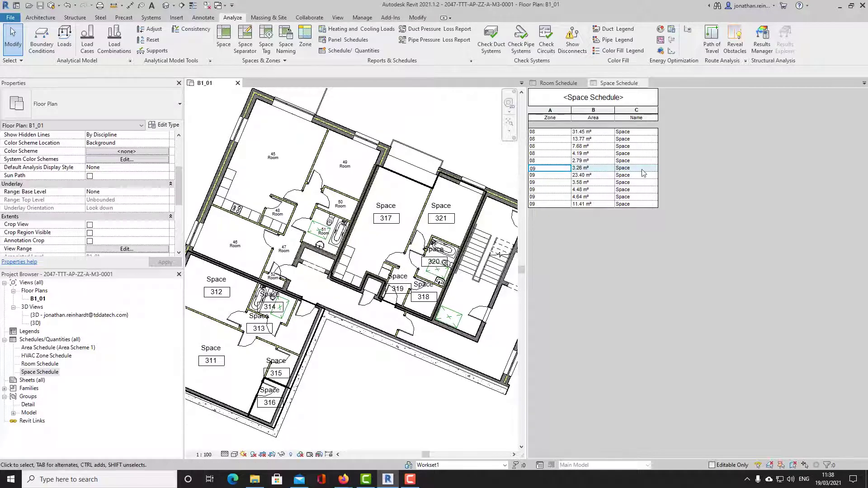
Step: Rename space 317 to Living and space 321 to Bedroom
{"action": "left_click", "coordinate": [394, 211]}
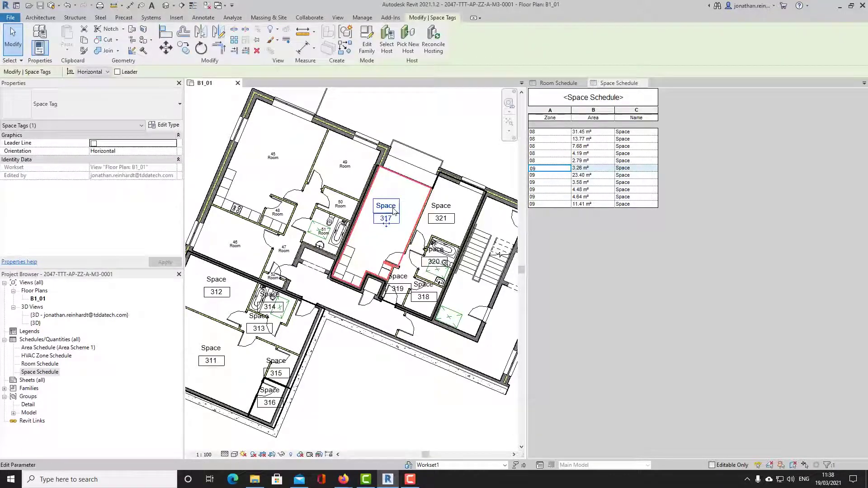
{"action": "left_click", "coordinate": [393, 208]}
{"action": "type", "text": "Living"}
{"action": "key", "text": "Return"}
{"action": "left_click", "coordinate": [442, 209]}
{"action": "left_click", "coordinate": [439, 206]}
{"action": "type", "text": "Bedroom"}
{"action": "key", "text": "Return"}
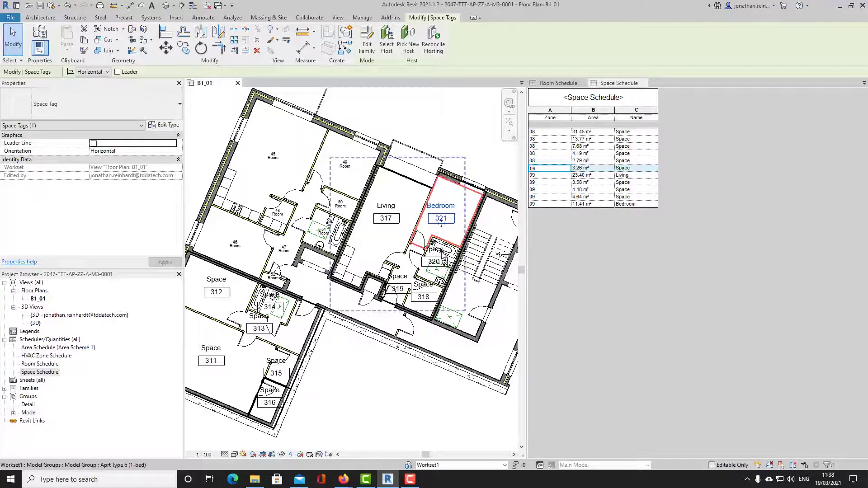
Step: Rename space 318 to Store, correcting the misspelling
{"action": "scroll", "coordinate": [433, 287], "scroll_direction": "up", "scroll_amount": 2}
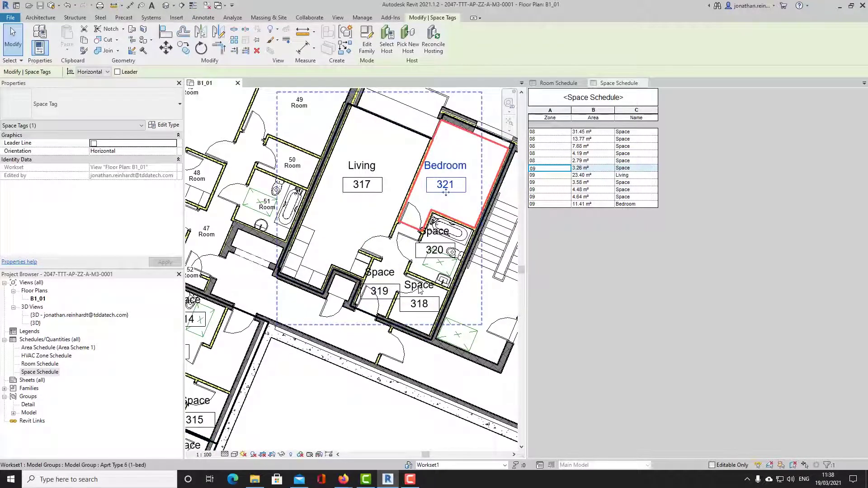
{"action": "scroll", "coordinate": [420, 290], "scroll_direction": "up", "scroll_amount": 2}
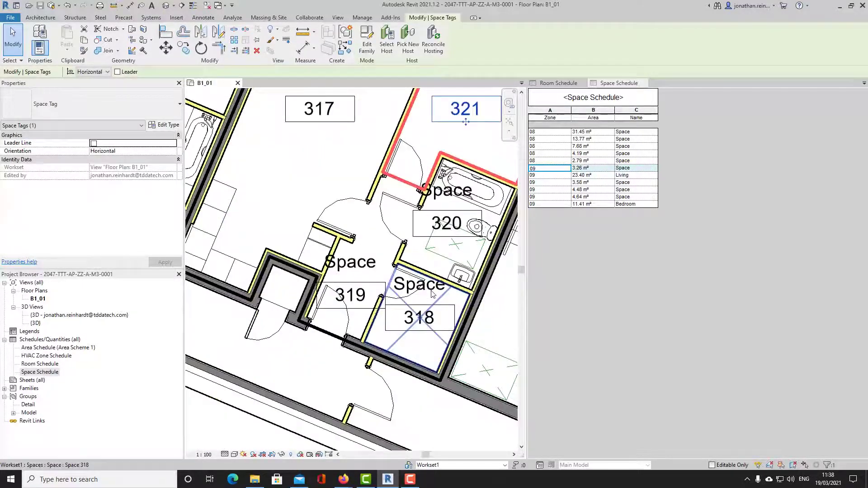
{"action": "left_click", "coordinate": [432, 294]}
{"action": "left_click", "coordinate": [433, 292]}
{"action": "type", "text": "s"}
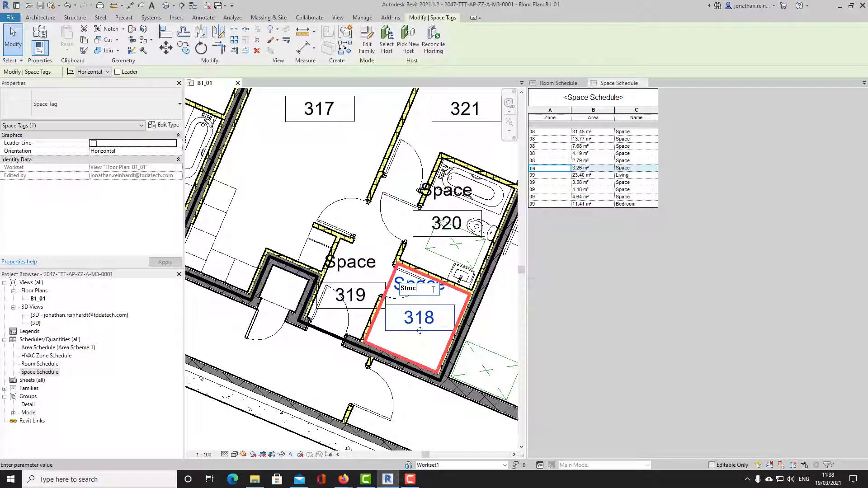
{"action": "type", "text": "troe"}
{"action": "key", "text": "BackSpace"}
{"action": "key", "text": "BackSpace"}
{"action": "key", "text": "BackSpace"}
{"action": "type", "text": "ore"}
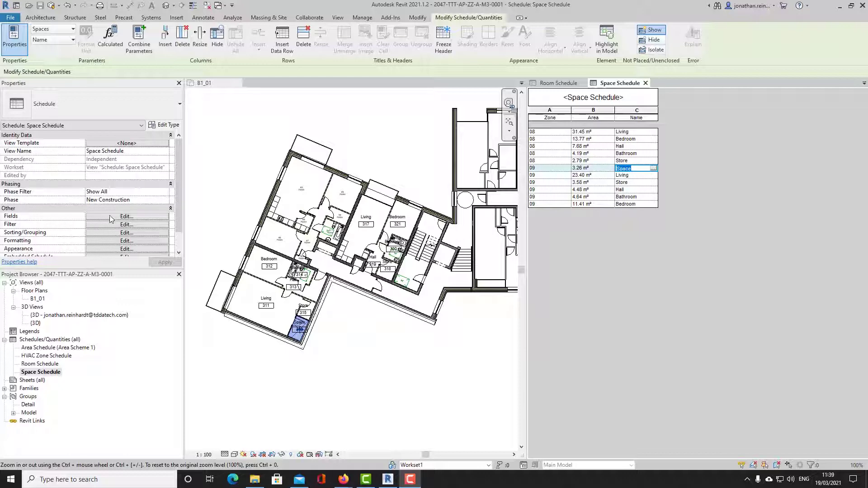
Step: Set the Space Schedule's Sorting/Grouping to sort by Zone with Blank line ticked
{"action": "left_click", "coordinate": [129, 232]}
{"action": "left_click", "coordinate": [407, 158]}
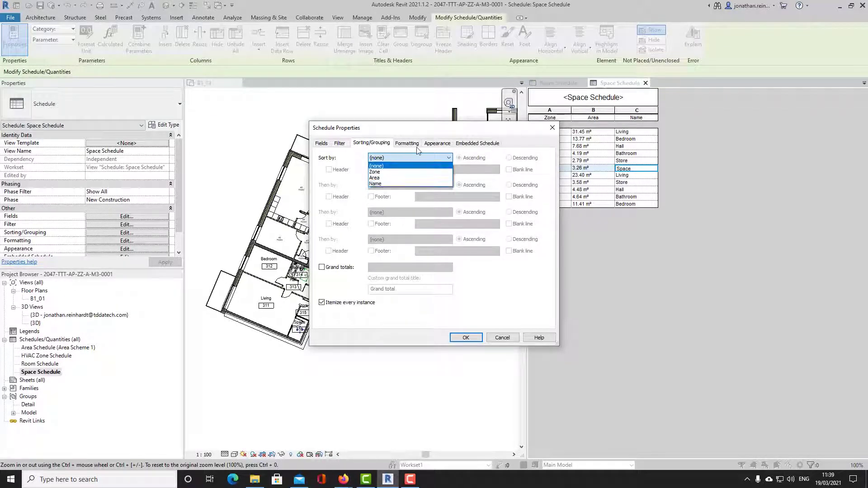
{"action": "left_click", "coordinate": [391, 133]}
{"action": "left_click_drag", "start_coordinate": [421, 128], "coordinate": [355, 128]}
{"action": "left_click", "coordinate": [356, 156]}
{"action": "left_click", "coordinate": [326, 169]}
{"action": "left_click", "coordinate": [456, 170]}
{"action": "left_click", "coordinate": [400, 337]}
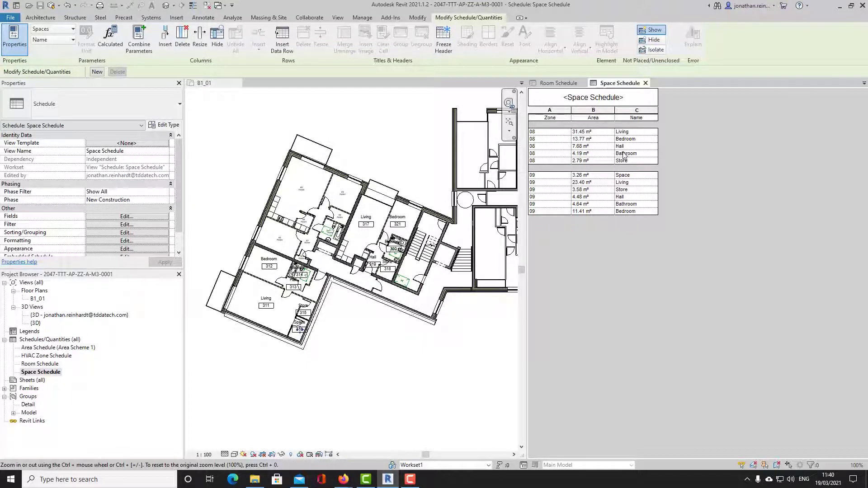
{"action": "left_click", "coordinate": [596, 140]}
{"action": "left_click", "coordinate": [596, 146]}
{"action": "left_click", "coordinate": [596, 154]}
{"action": "left_click", "coordinate": [596, 162]}
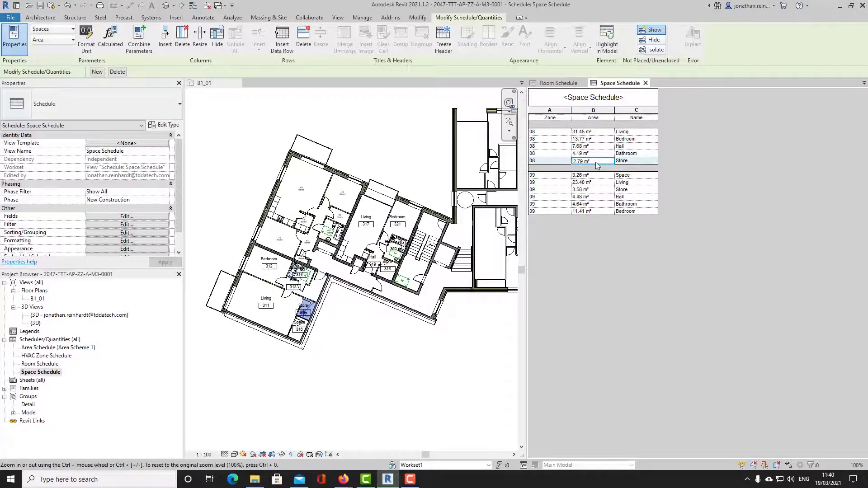
{"action": "left_click", "coordinate": [596, 154]}
{"action": "left_click", "coordinate": [597, 147]}
{"action": "left_click", "coordinate": [597, 139]}
{"action": "left_click", "coordinate": [598, 132]}
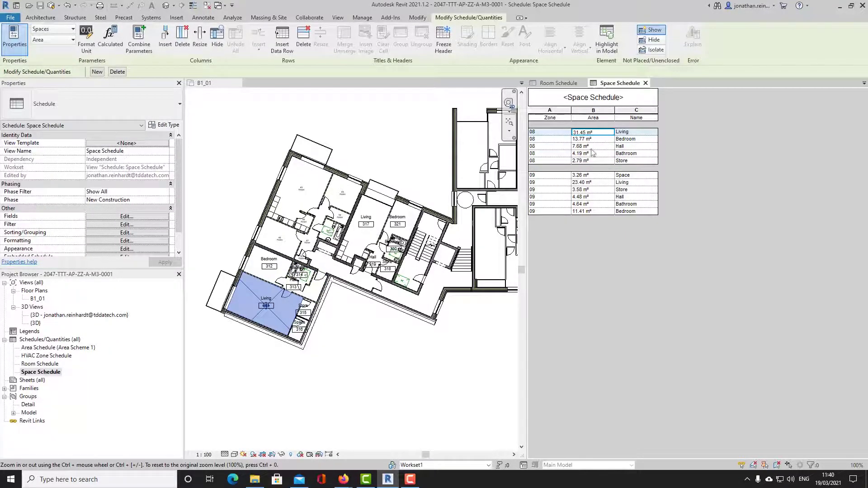
{"action": "scroll", "coordinate": [253, 294], "scroll_direction": "up", "scroll_amount": 4}
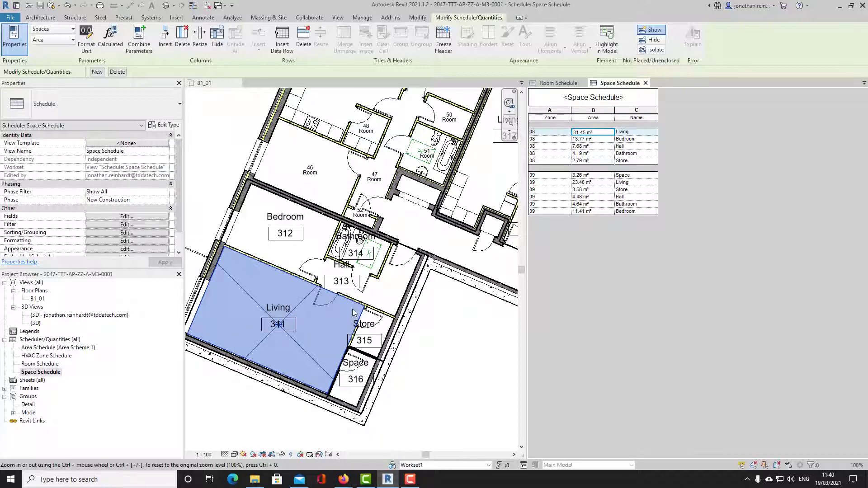
{"action": "scroll", "coordinate": [298, 302], "scroll_direction": "down", "scroll_amount": 4}
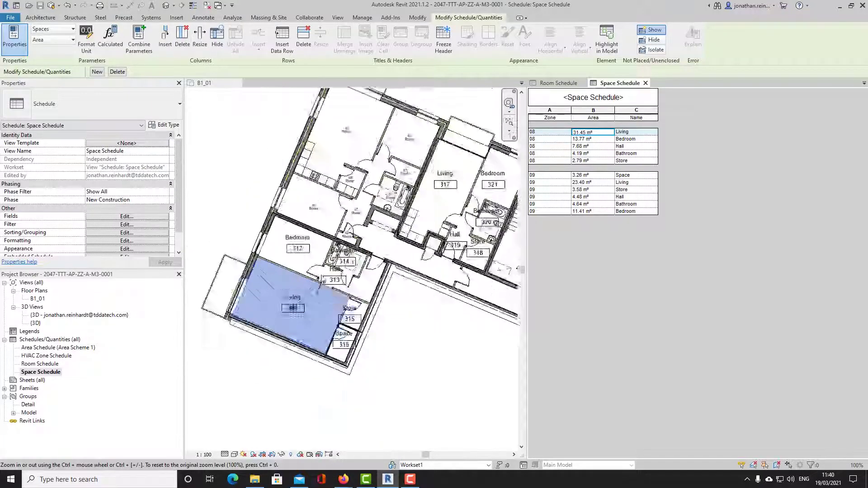
{"action": "scroll", "coordinate": [352, 162], "scroll_direction": "up", "scroll_amount": 4}
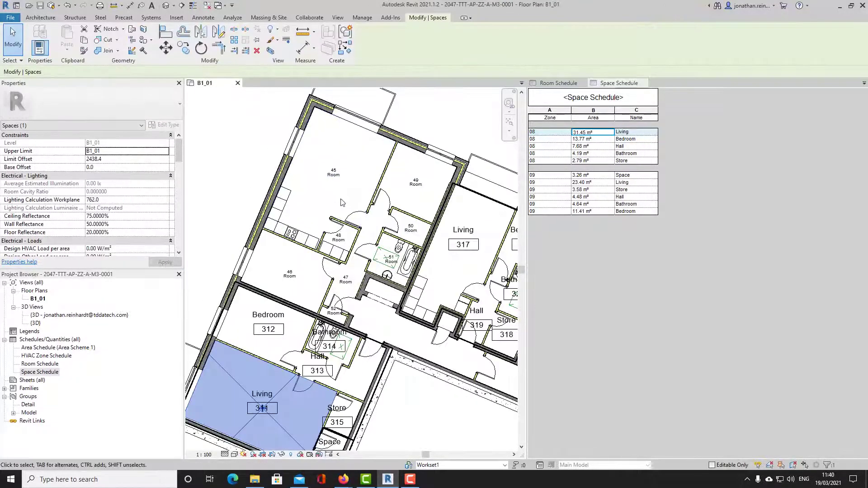
{"action": "left_click", "coordinate": [351, 163]}
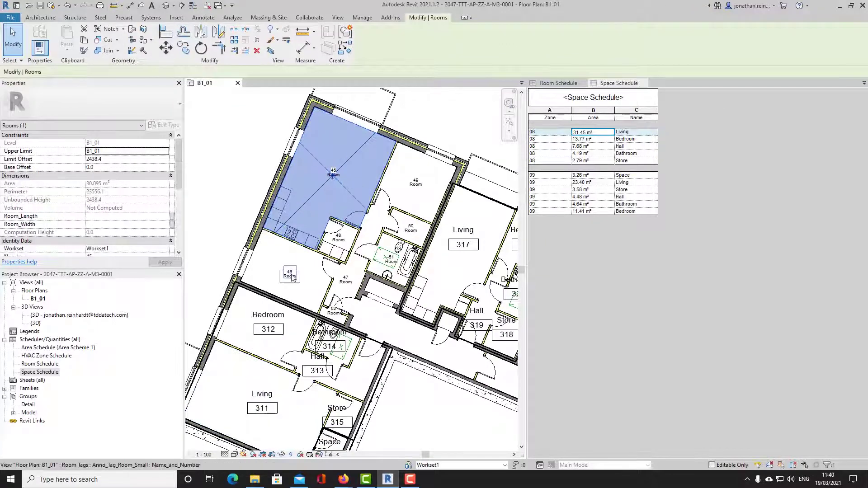
{"action": "left_click", "coordinate": [300, 268]}
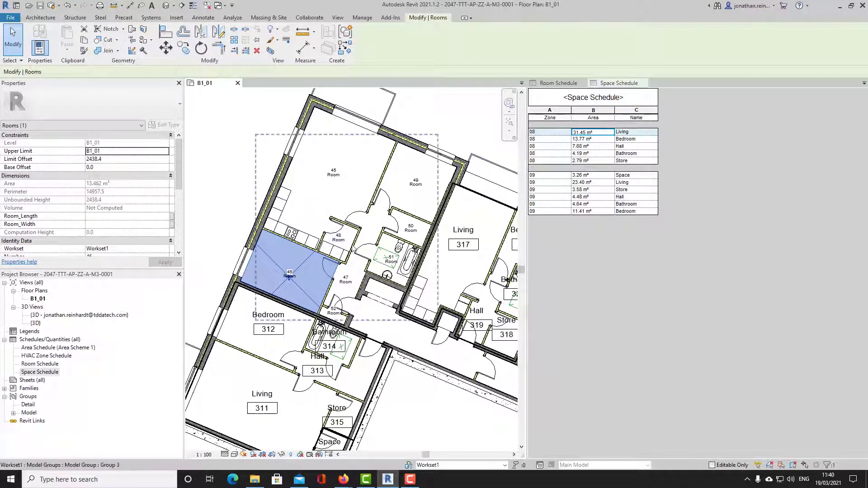
{"action": "middle_click_drag", "start_coordinate": [372, 293], "coordinate": [359, 268]}
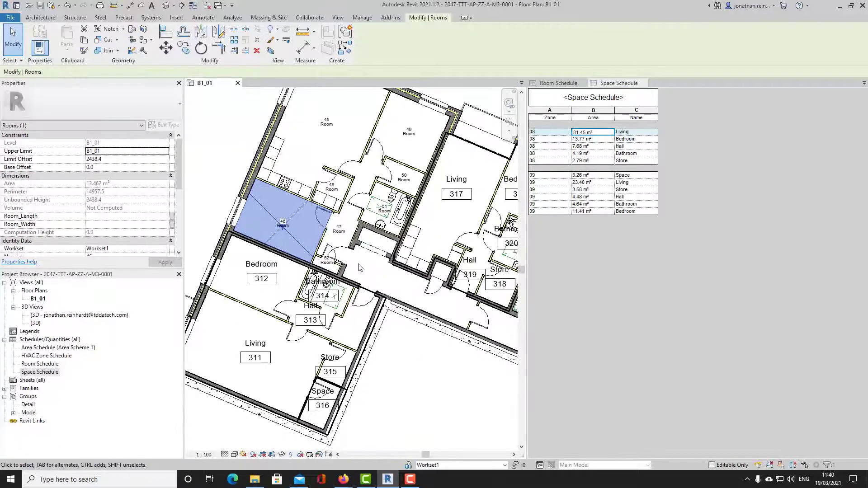
{"action": "left_click", "coordinate": [275, 345]}
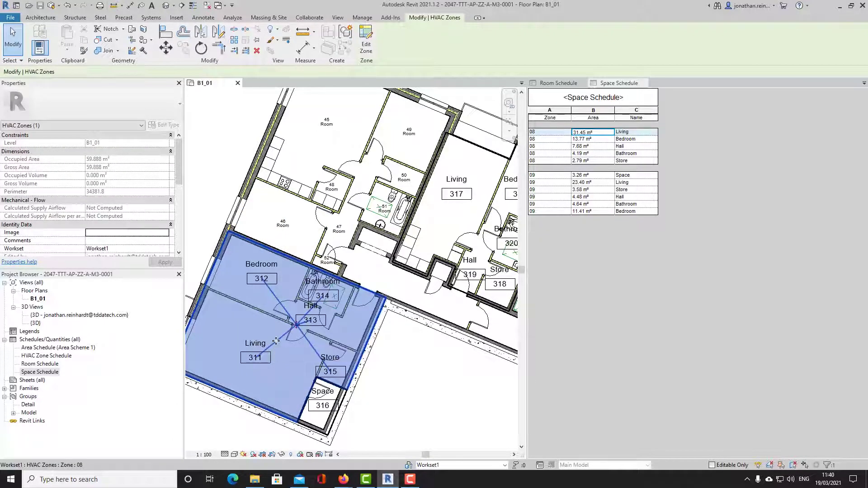
Step: Add space 316 (3.26 m²) to zone 08 and select its schedule row
{"action": "middle_click_drag", "start_coordinate": [276, 341], "coordinate": [311, 294]}
{"action": "left_click", "coordinate": [366, 43]}
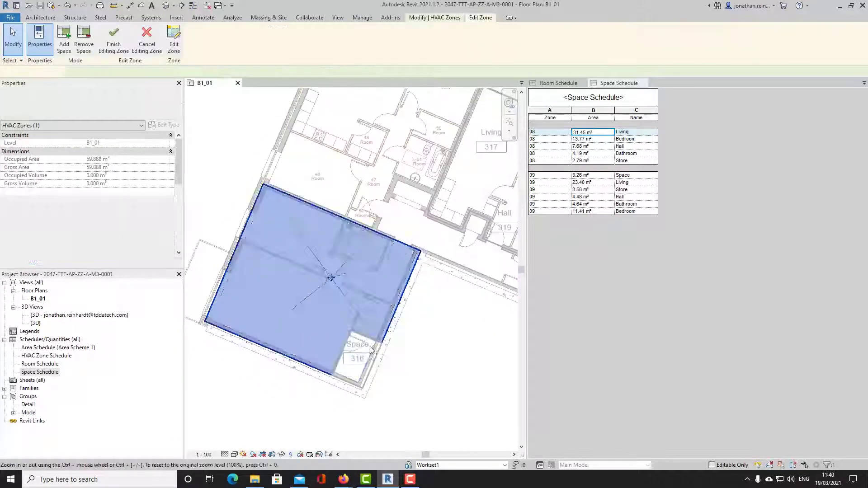
{"action": "left_click", "coordinate": [373, 351]}
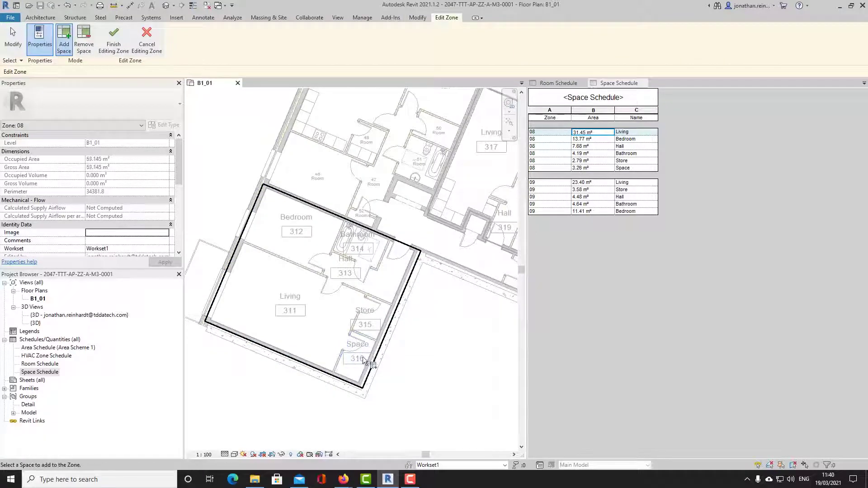
{"action": "left_click", "coordinate": [120, 38]}
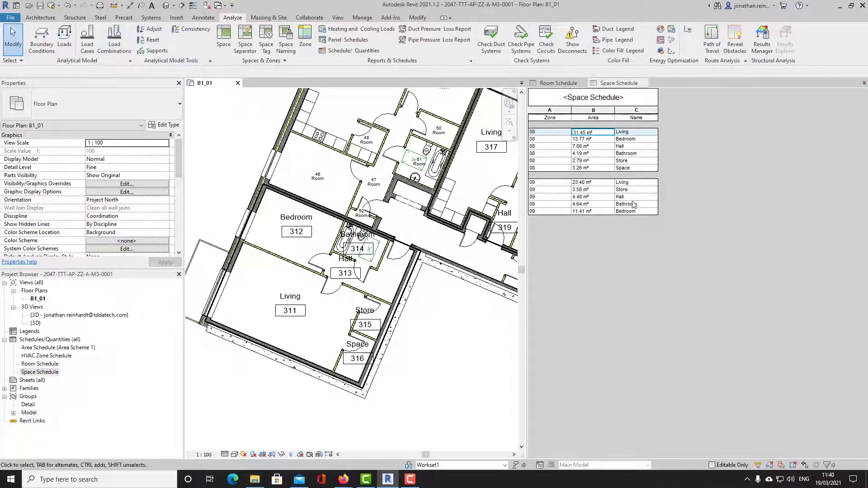
{"action": "left_click", "coordinate": [641, 169]}
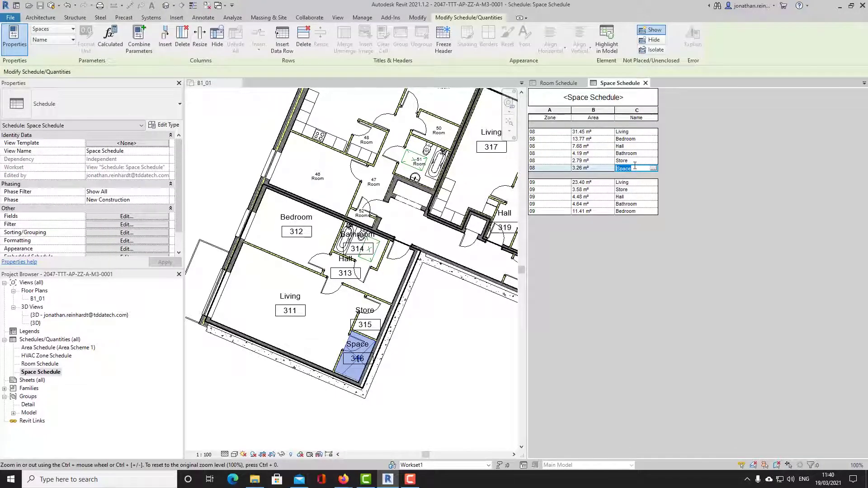
Step: Name space 316 'Store' and retitle the Space Schedule's Zone column 'Apt. No. (Zone)'
{"action": "type", "text": "Store"}
{"action": "key", "text": "Return"}
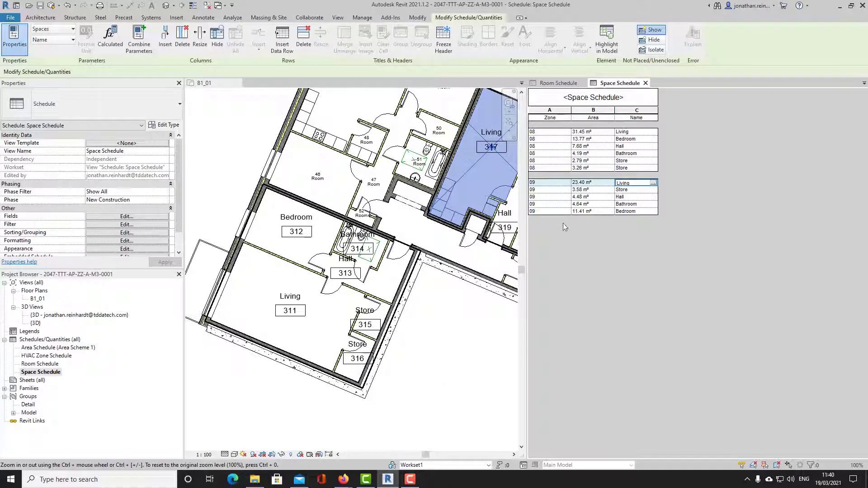
{"action": "left_click", "coordinate": [559, 119]}
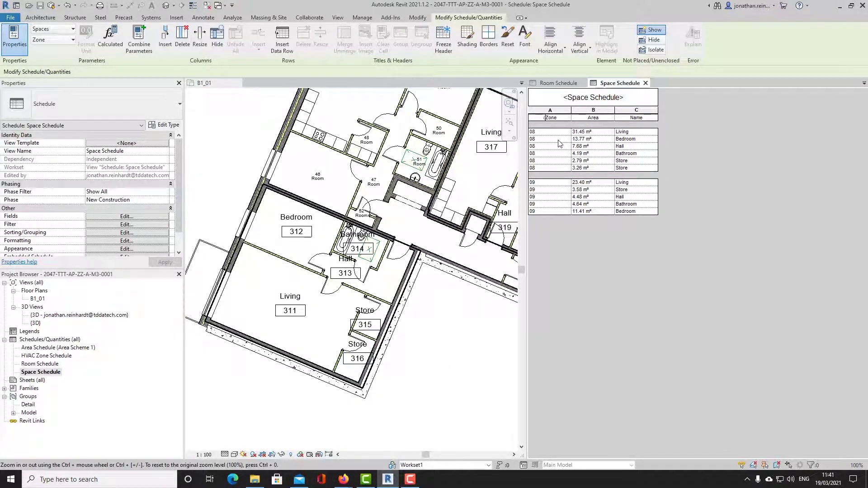
{"action": "type", "text": ")"}
{"action": "type", "text": ". N"}
{"action": "key", "text": "BackSpace"}
{"action": "type", "text": "No."}
{"action": "key", "text": "Return"}
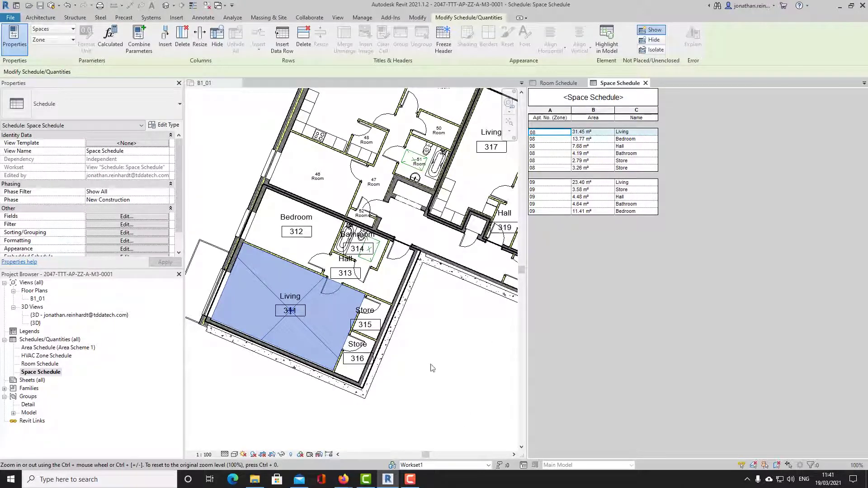
{"action": "left_click", "coordinate": [413, 357]}
Step: Create a new Area Scheme 1 area plan for level B1_01
{"action": "middle_click_drag", "start_coordinate": [381, 392], "coordinate": [382, 428]}
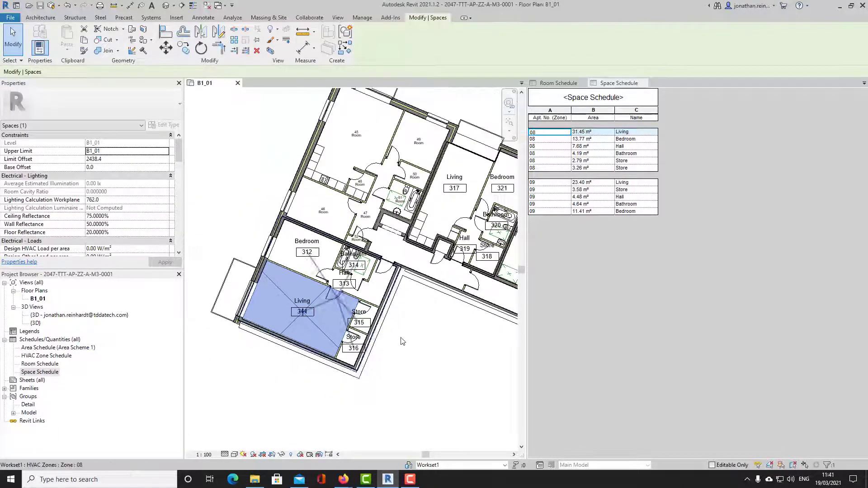
{"action": "middle_click_drag", "start_coordinate": [376, 106], "coordinate": [379, 169]}
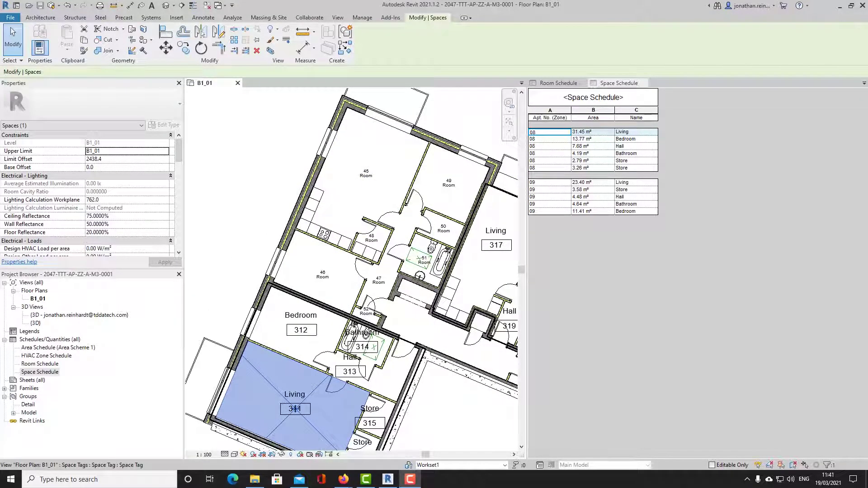
{"action": "left_click", "coordinate": [41, 18]}
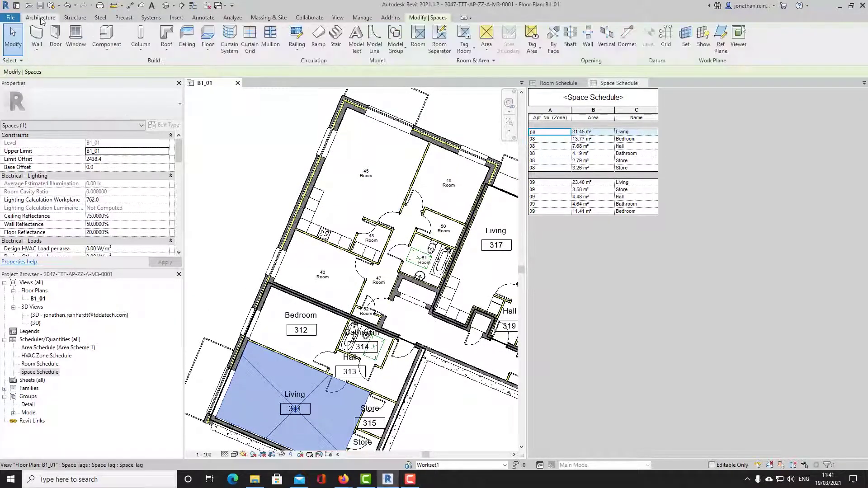
{"action": "left_click", "coordinate": [249, 119]}
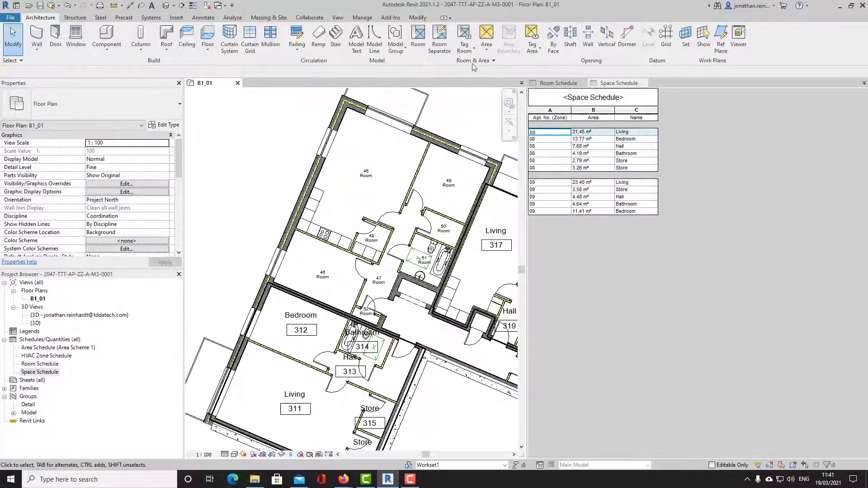
{"action": "left_click", "coordinate": [487, 48]}
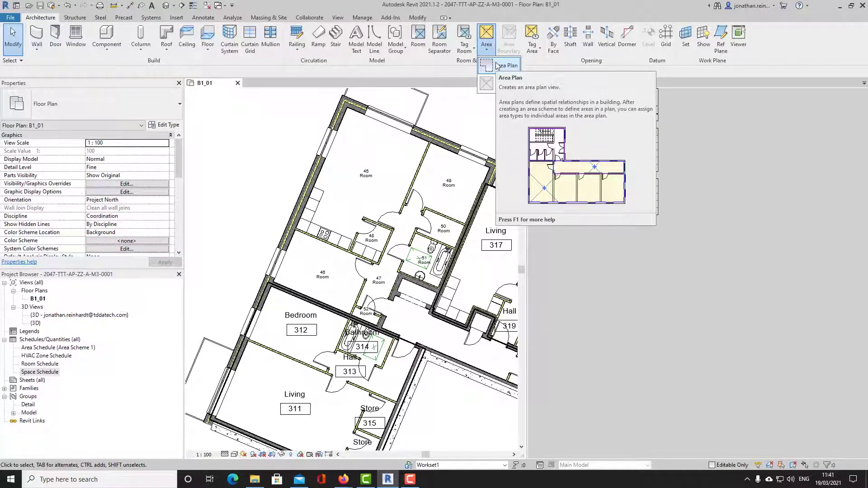
{"action": "left_click", "coordinate": [497, 65]}
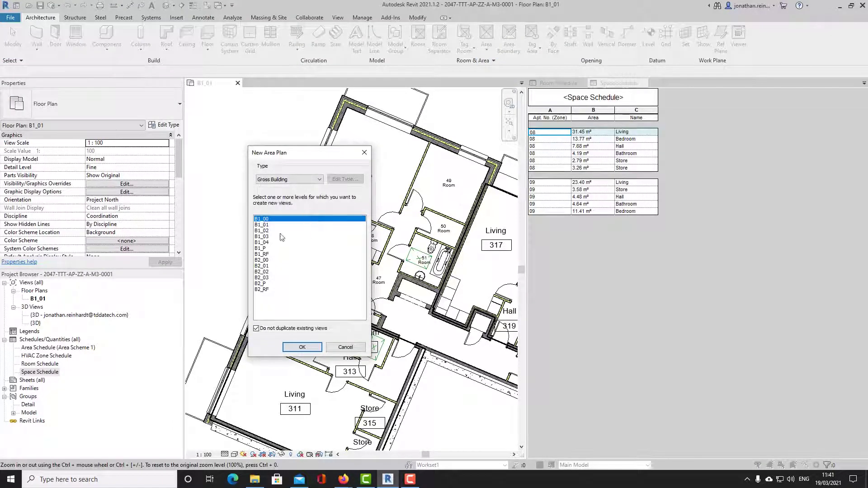
{"action": "left_click", "coordinate": [266, 226]}
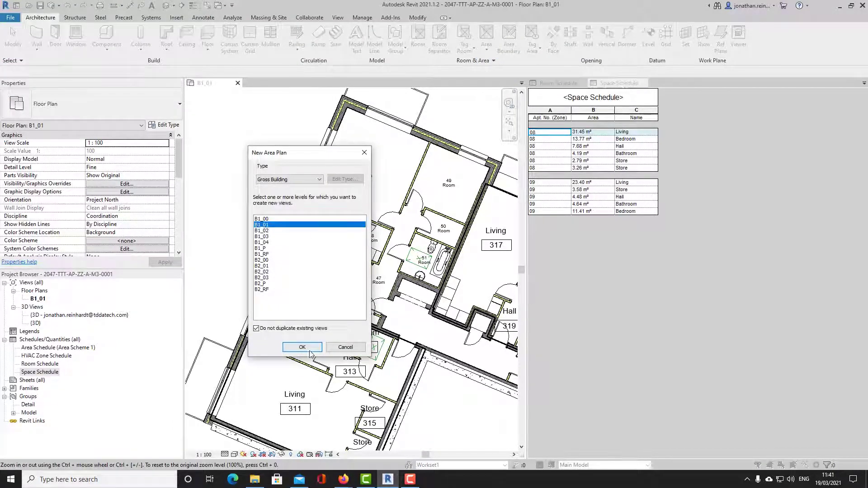
{"action": "left_click", "coordinate": [293, 179]}
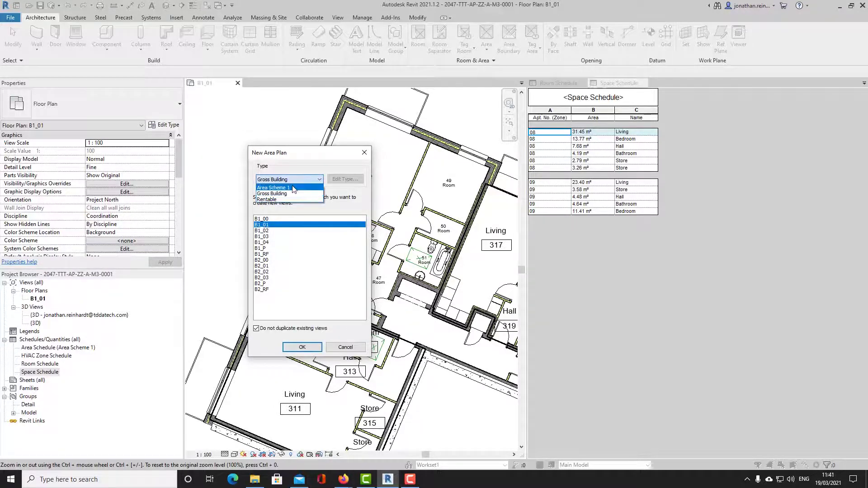
{"action": "left_click", "coordinate": [293, 189]}
{"action": "left_click", "coordinate": [310, 347]}
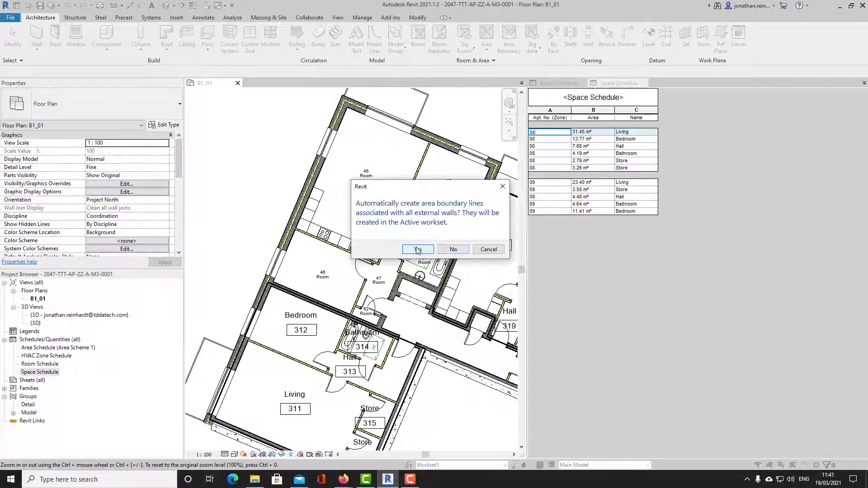
Step: Answer the automatic boundary lines prompt and set the area plan to Fine detail
{"action": "left_click", "coordinate": [446, 252]}
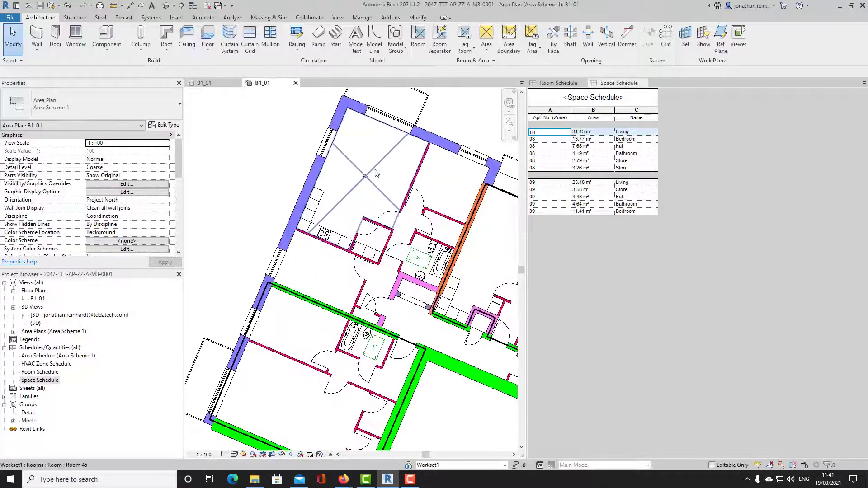
{"action": "left_click", "coordinate": [225, 455]}
{"action": "left_click", "coordinate": [230, 447]}
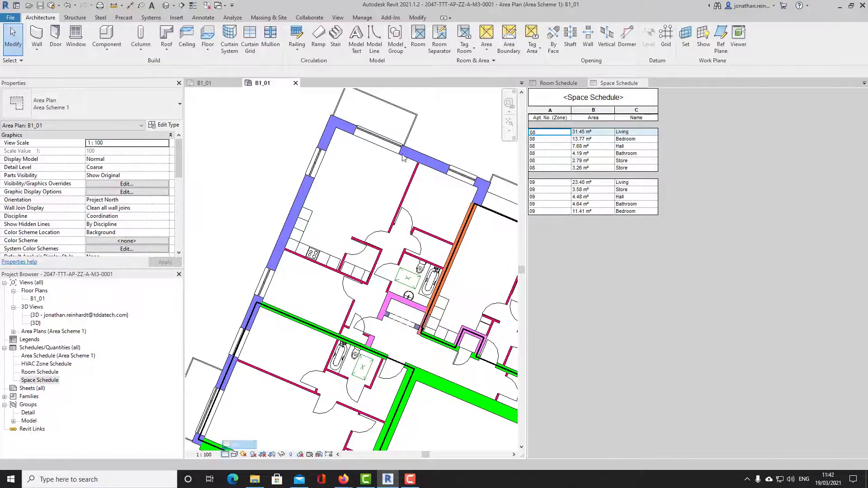
Step: Pick the upper apartment's walls as area boundary lines with Apply Area Rules off
{"action": "left_click", "coordinate": [510, 43]}
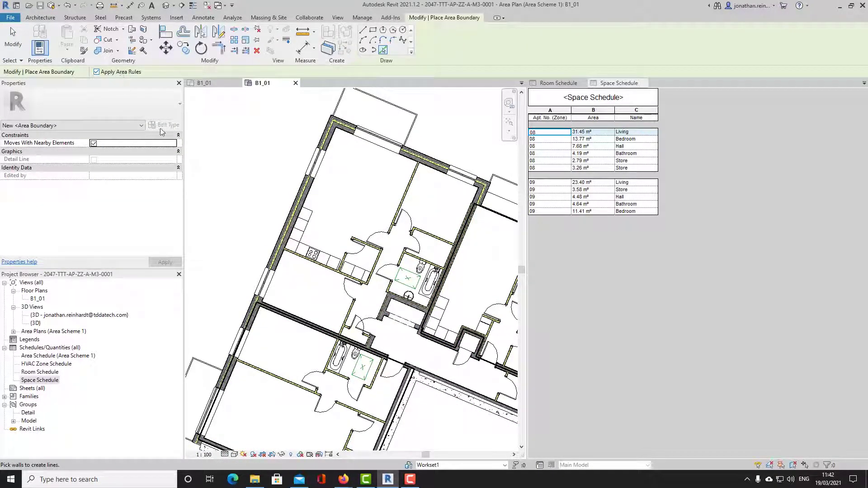
{"action": "left_click", "coordinate": [117, 73]}
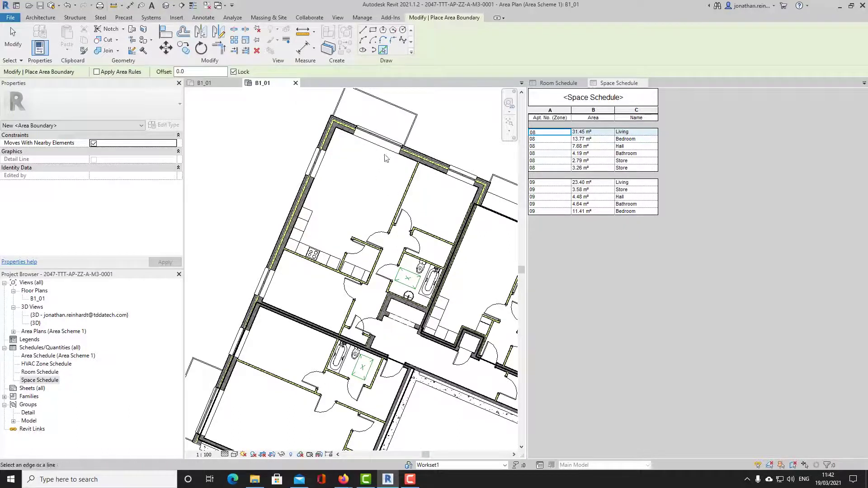
{"action": "left_click", "coordinate": [407, 164]}
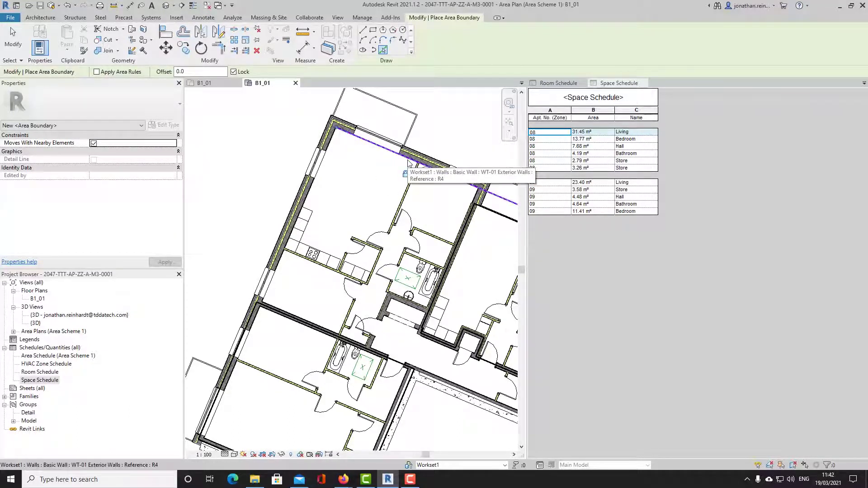
{"action": "left_click", "coordinate": [460, 230]}
{"action": "left_click", "coordinate": [305, 195]}
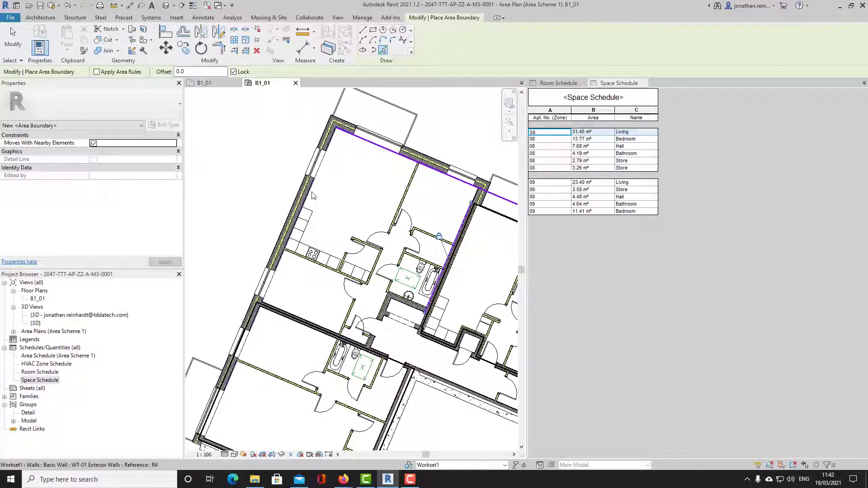
{"action": "left_click", "coordinate": [344, 338]}
{"action": "scroll", "coordinate": [379, 326], "scroll_direction": "up", "scroll_amount": 5}
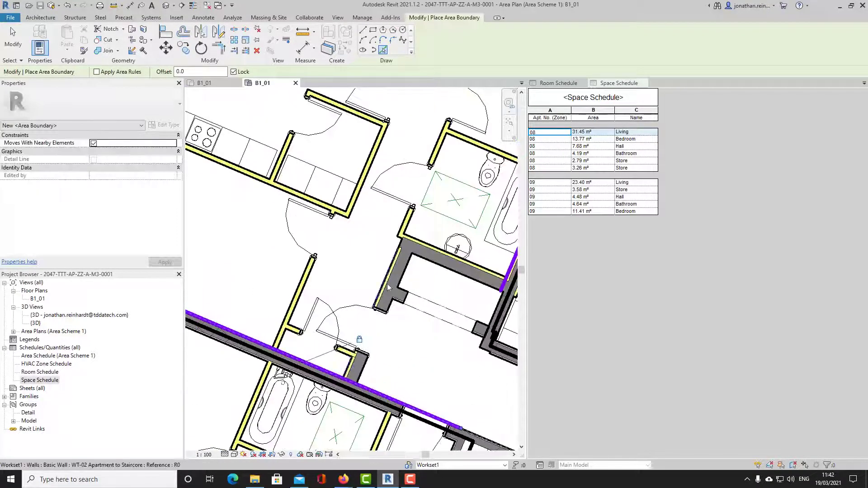
{"action": "left_click", "coordinate": [383, 286]}
{"action": "left_click", "coordinate": [436, 248]}
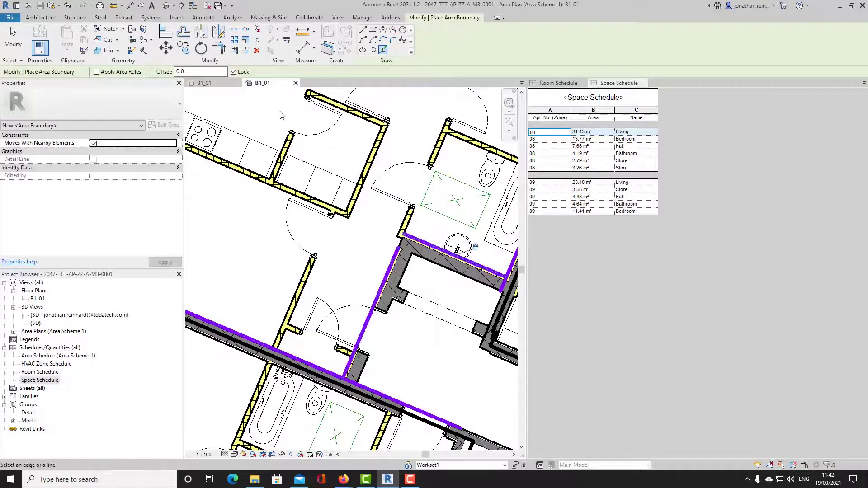
{"action": "left_click", "coordinate": [225, 50]}
Step: Join the boundary lines at the left, top and right corners with Trim/Extend to Corner
{"action": "left_click", "coordinate": [326, 370]}
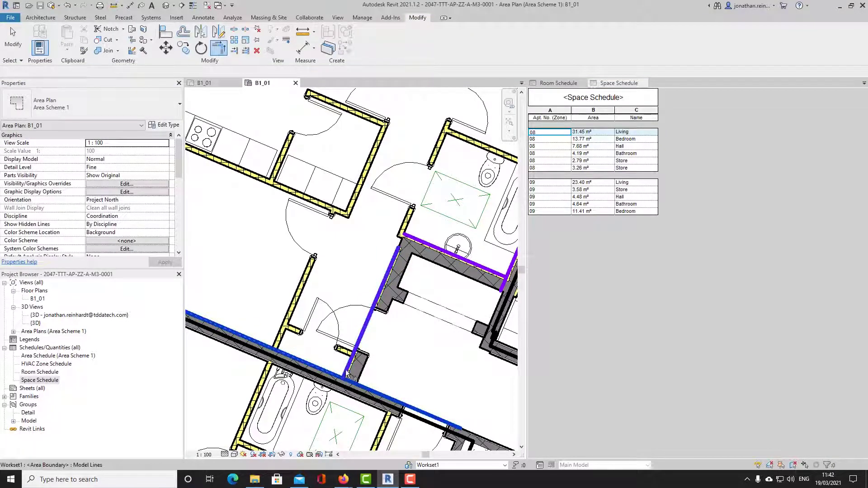
{"action": "left_click", "coordinate": [387, 277]}
{"action": "left_click", "coordinate": [388, 277]}
{"action": "left_click", "coordinate": [454, 256]}
{"action": "left_click", "coordinate": [500, 273]}
{"action": "left_click", "coordinate": [512, 272]}
{"action": "scroll", "coordinate": [453, 271], "scroll_direction": "down", "scroll_amount": 3}
{"action": "middle_click_drag", "start_coordinate": [407, 181], "coordinate": [333, 187]}
Step: Trim the remaining top-right and bottom-left corners to close the boundary loop
{"action": "left_click", "coordinate": [452, 185]}
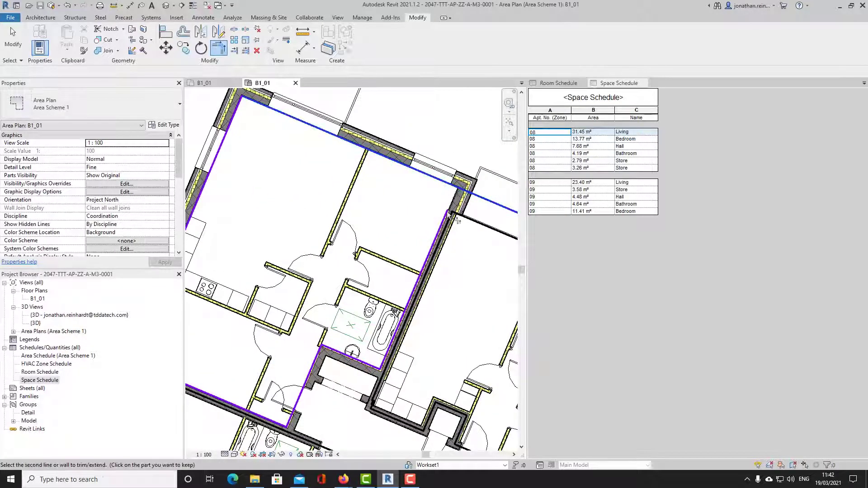
{"action": "left_click", "coordinate": [445, 222]}
{"action": "scroll", "coordinate": [453, 226], "scroll_direction": "down", "scroll_amount": 3}
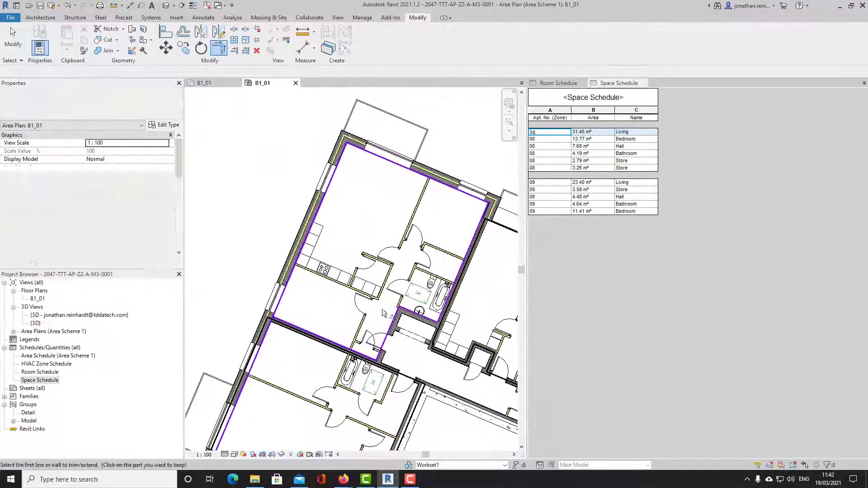
{"action": "left_click", "coordinate": [279, 303]}
{"action": "left_click", "coordinate": [299, 328]}
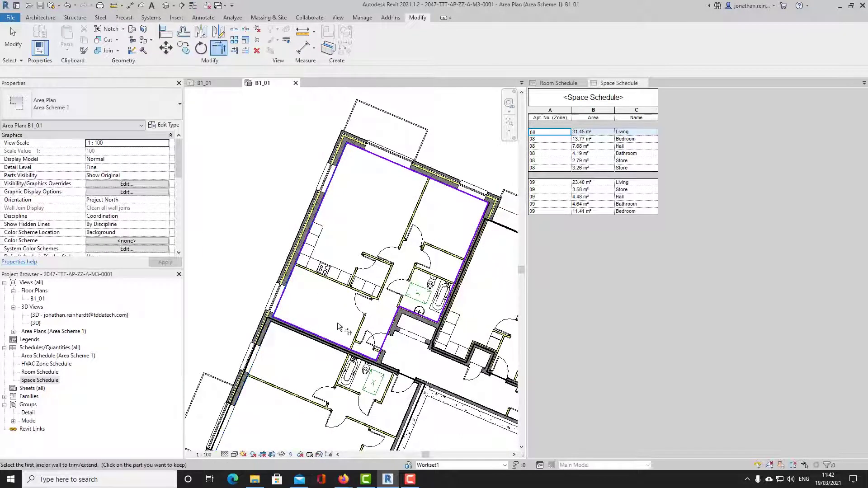
{"action": "middle_click_drag", "start_coordinate": [345, 329], "coordinate": [319, 333]}
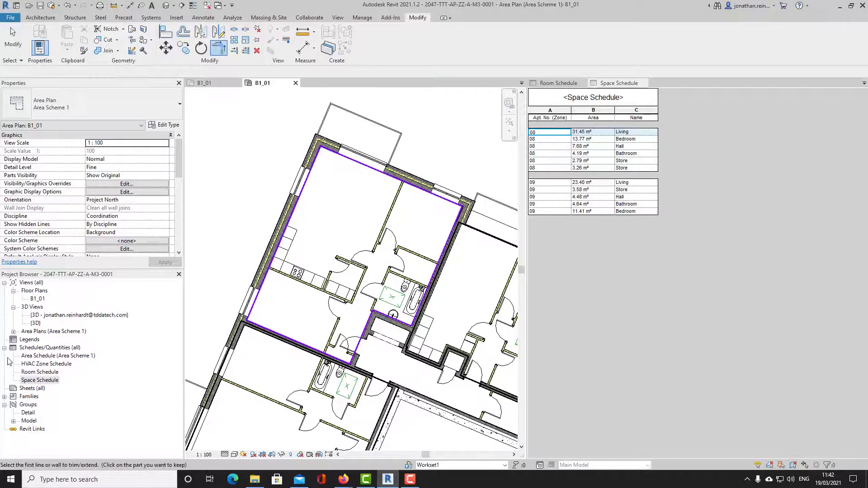
{"action": "left_click", "coordinate": [13, 333]}
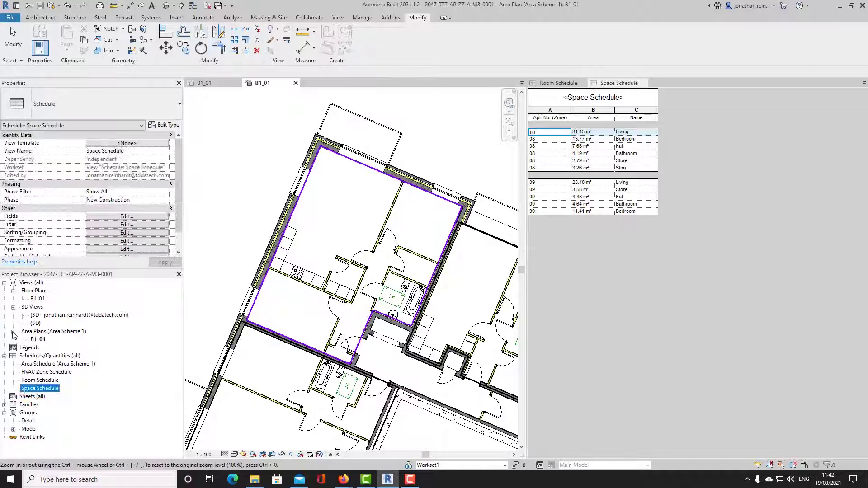
Step: Open the Area Schedule (Area Scheme 1), then the B1_01 area plan
{"action": "left_click", "coordinate": [57, 365]}
{"action": "double_click", "coordinate": [61, 366]}
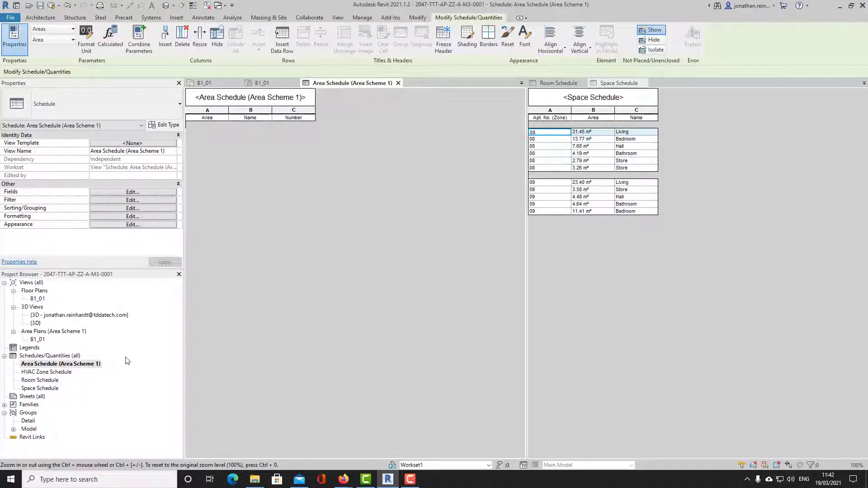
{"action": "double_click", "coordinate": [39, 340]}
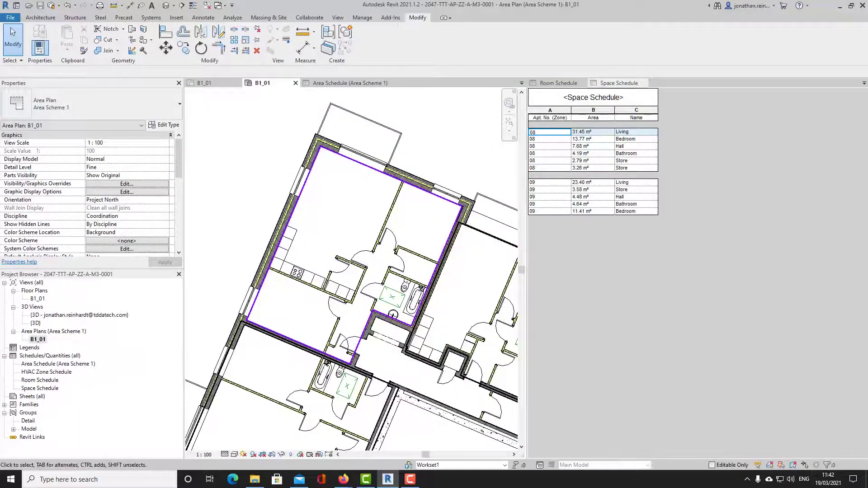
Step: Place an area inside the apartment boundary, giving 76.61 m²
{"action": "key", "text": "a"}
{"action": "key", "text": "a"}
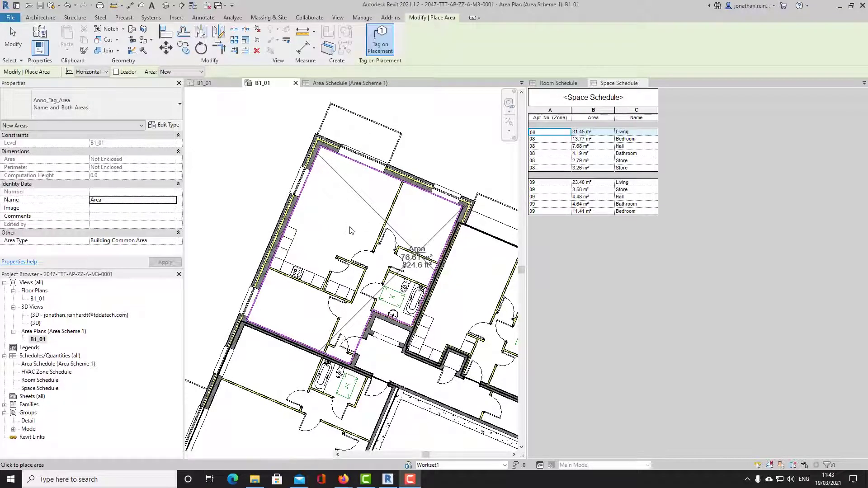
{"action": "scroll", "coordinate": [338, 221], "scroll_direction": "up", "scroll_amount": 2}
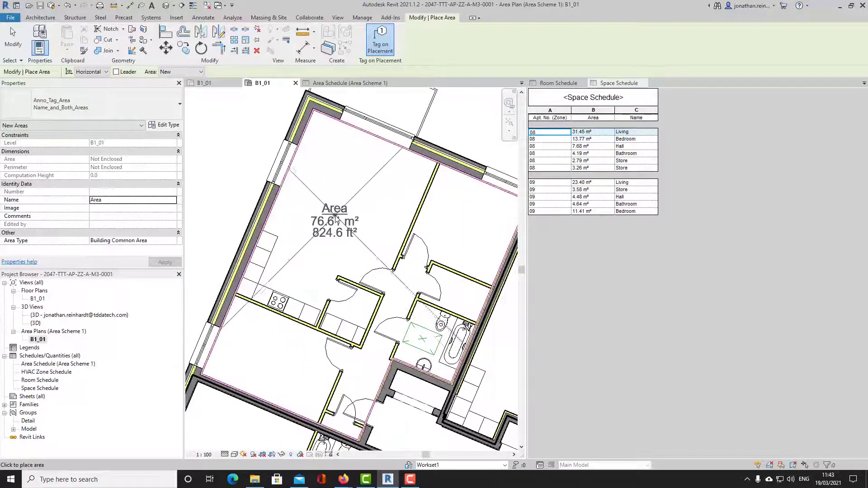
{"action": "scroll", "coordinate": [341, 222], "scroll_direction": "down", "scroll_amount": 2}
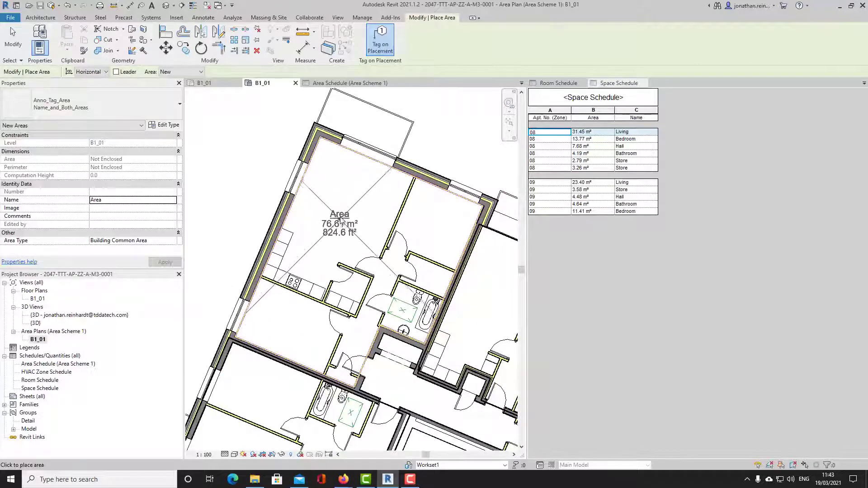
{"action": "left_click", "coordinate": [350, 226]}
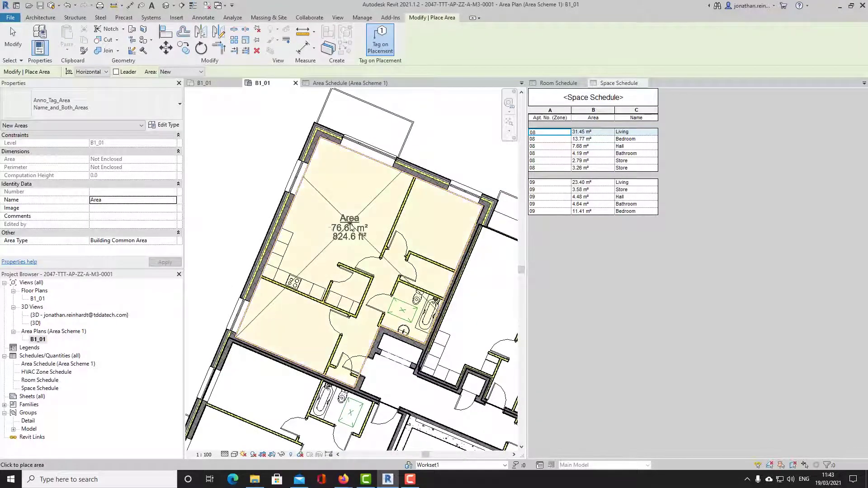
{"action": "key", "text": "Escape"}
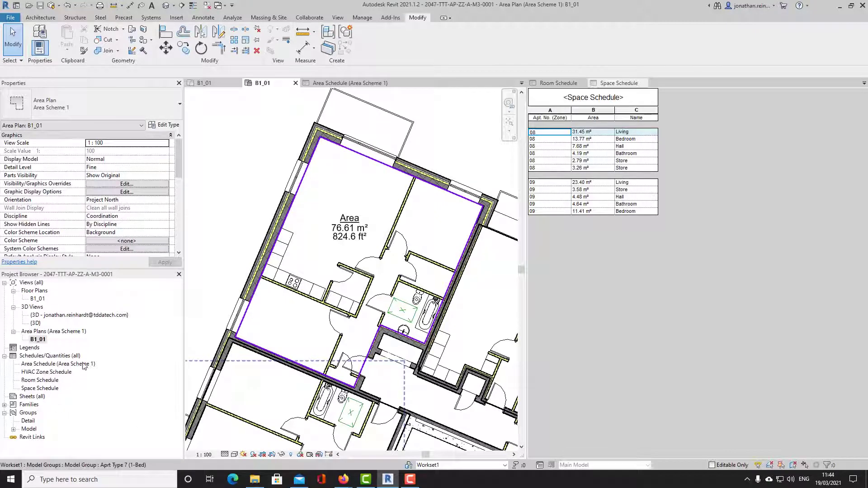
Step: Open the area schedule and change the area's Number from 1 to 08
{"action": "double_click", "coordinate": [68, 364]}
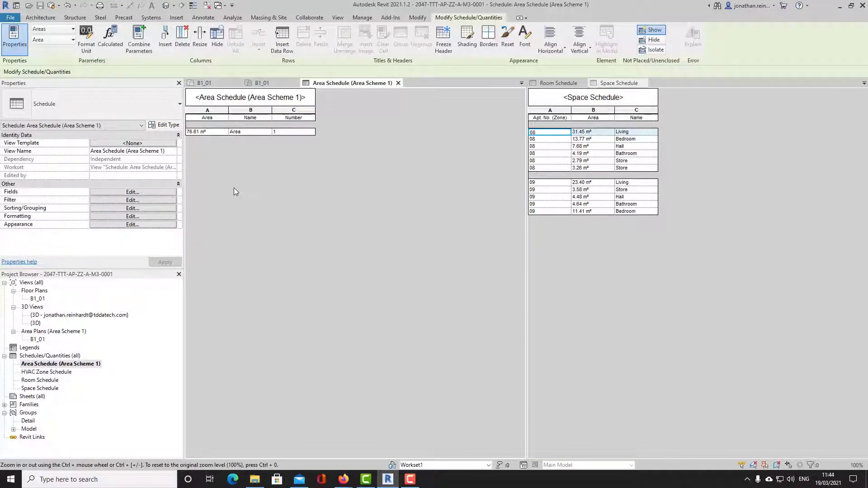
{"action": "left_click", "coordinate": [292, 131]}
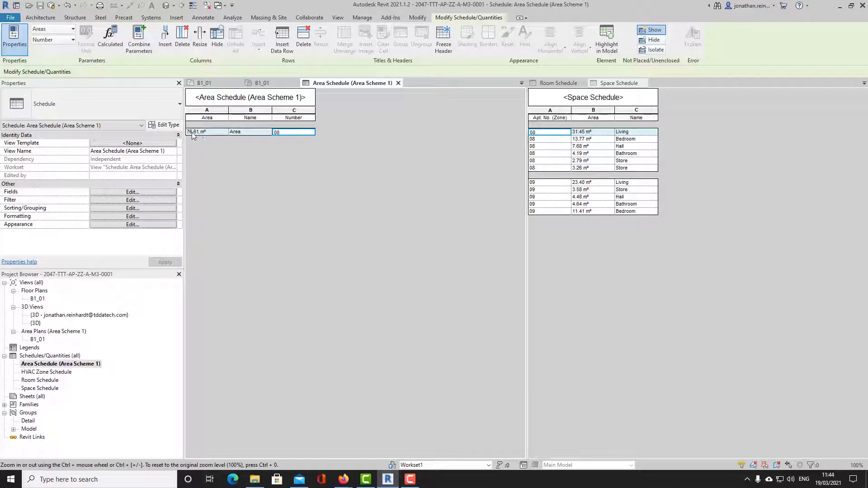
{"action": "left_click", "coordinate": [226, 132]}
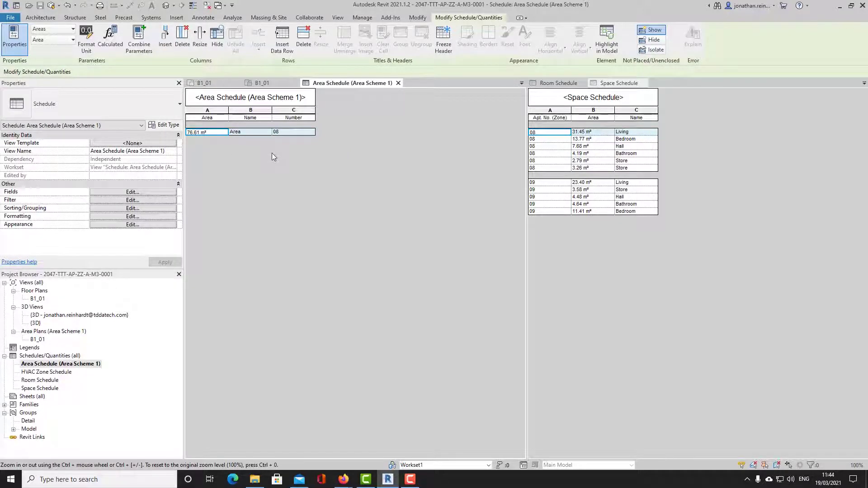
Step: Check the space schedule's 13.77 m² bedroom entry, then return to the area schedule
{"action": "left_click", "coordinate": [599, 140]}
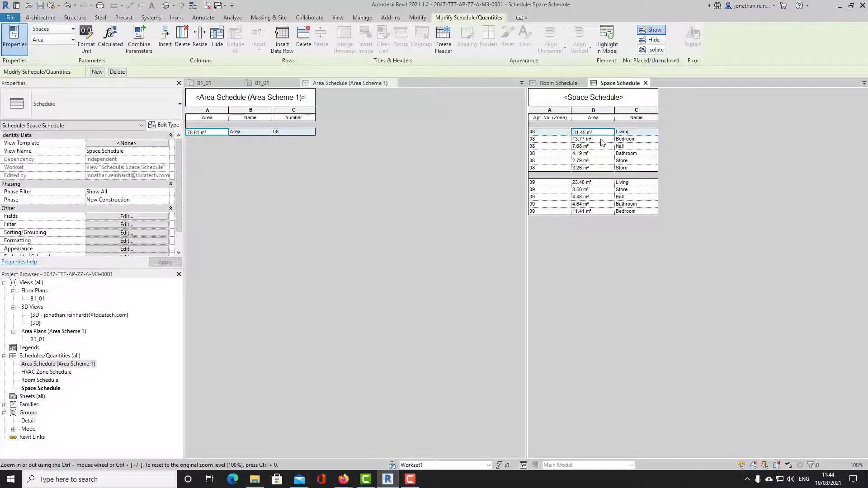
{"action": "left_click", "coordinate": [602, 141]}
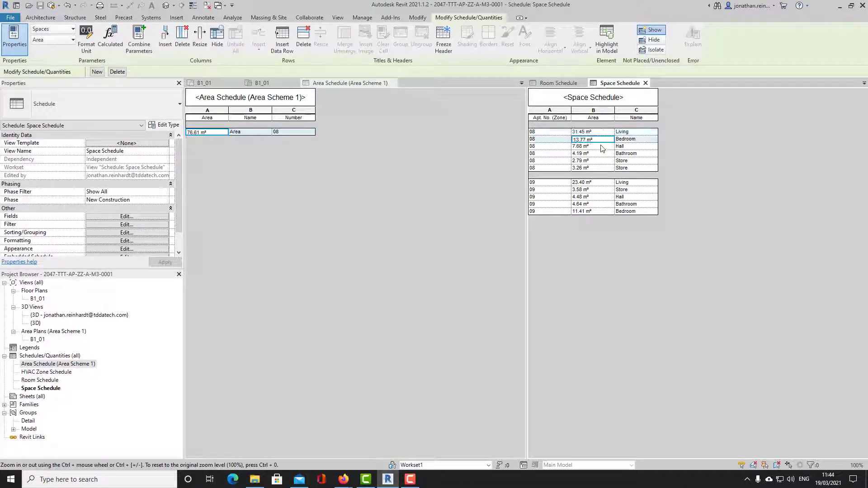
{"action": "left_click", "coordinate": [587, 101]}
{"action": "left_click", "coordinate": [715, 155]}
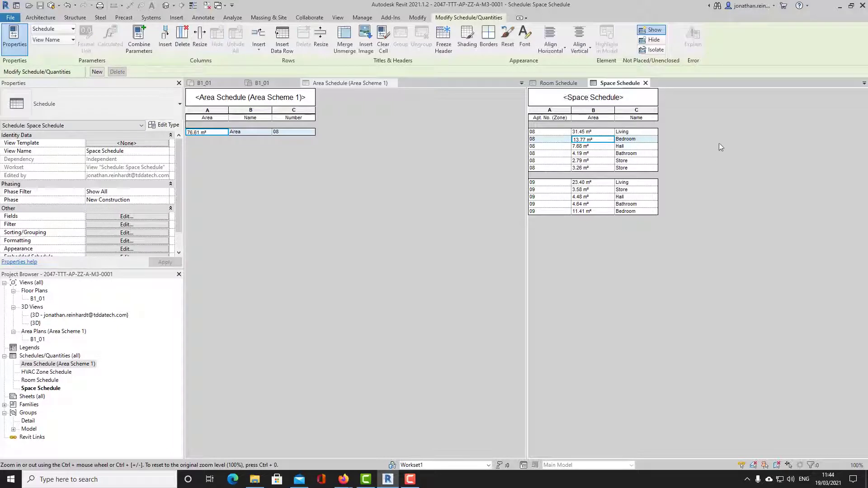
{"action": "left_click", "coordinate": [330, 190]}
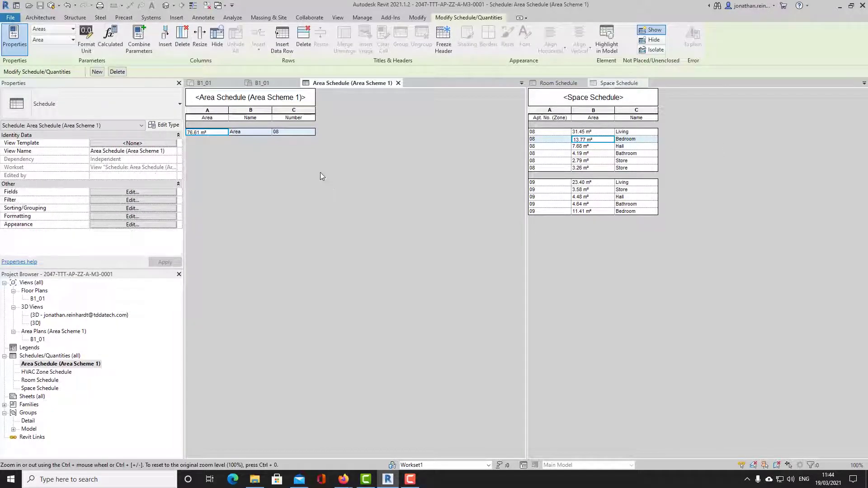
{"action": "left_click", "coordinate": [10, 18]}
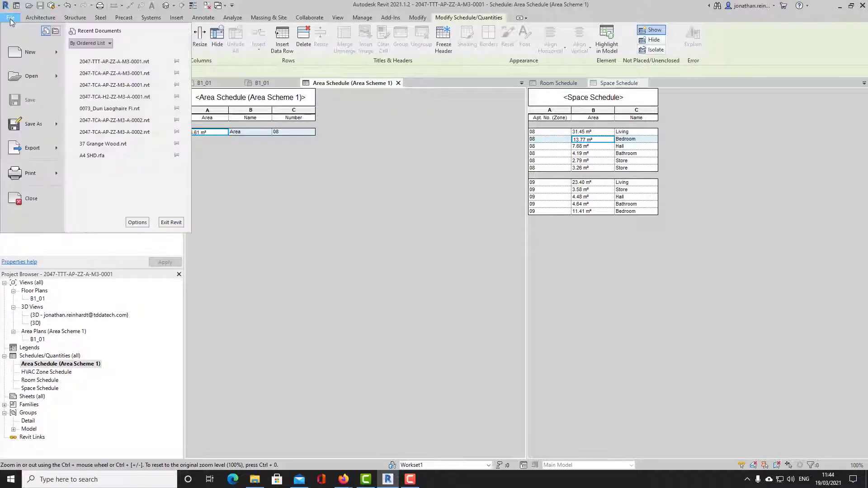
{"action": "mouse_move", "coordinate": [27, 156]}
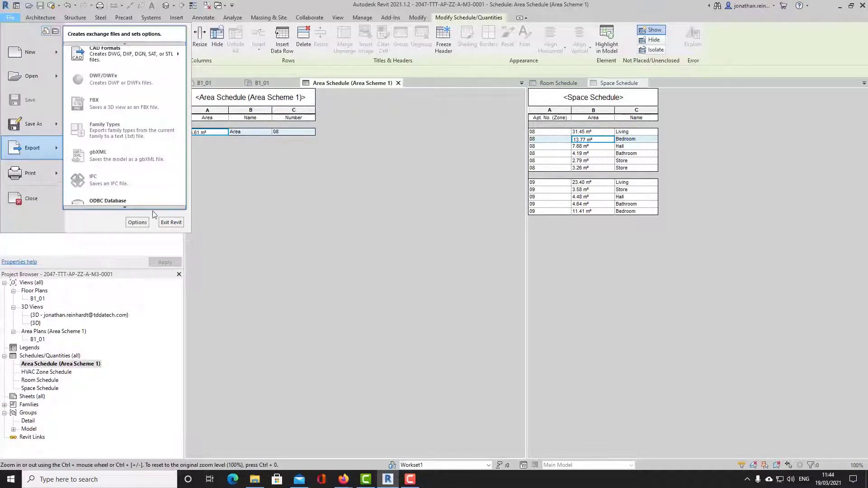
{"action": "scroll", "coordinate": [156, 199], "scroll_direction": "down", "scroll_amount": 3}
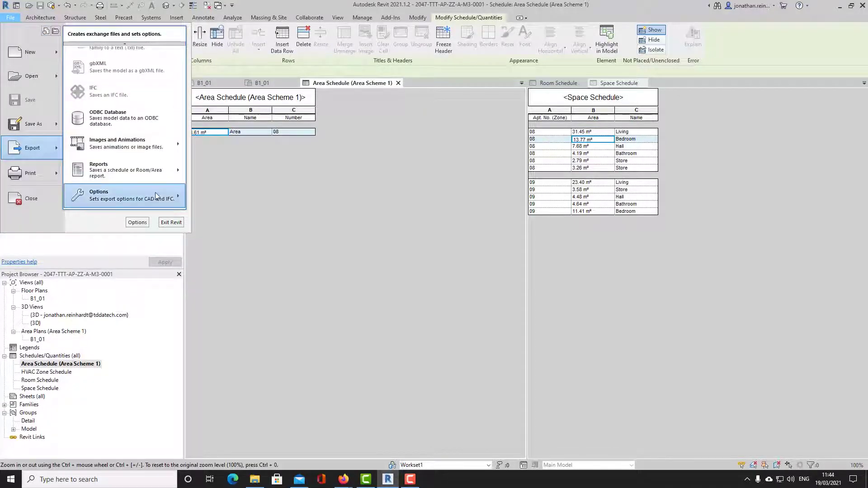
{"action": "mouse_move", "coordinate": [159, 172]}
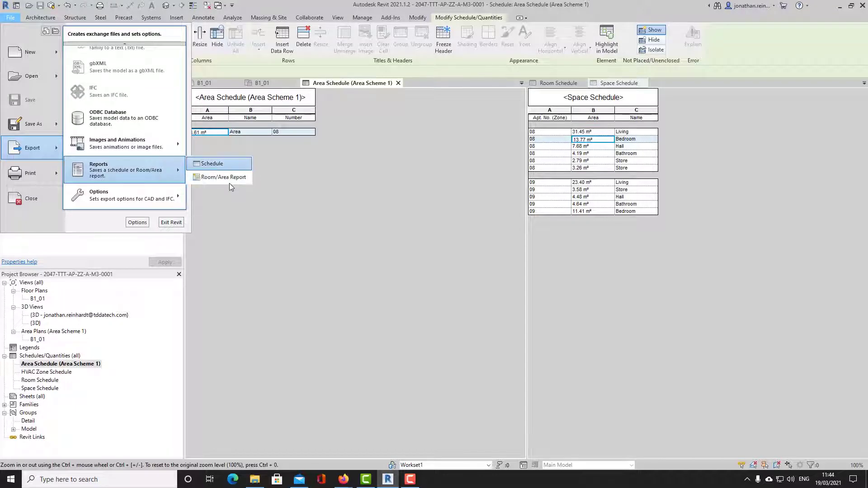
{"action": "left_click", "coordinate": [221, 168]}
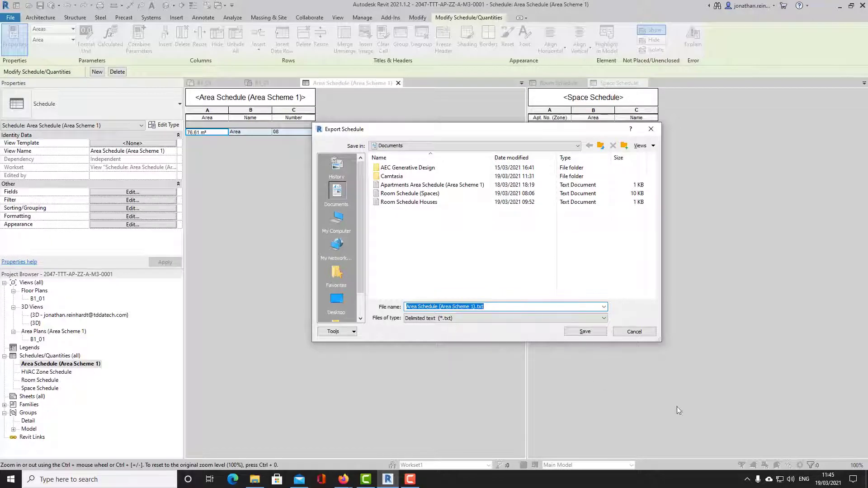
{"action": "left_click", "coordinate": [634, 331]}
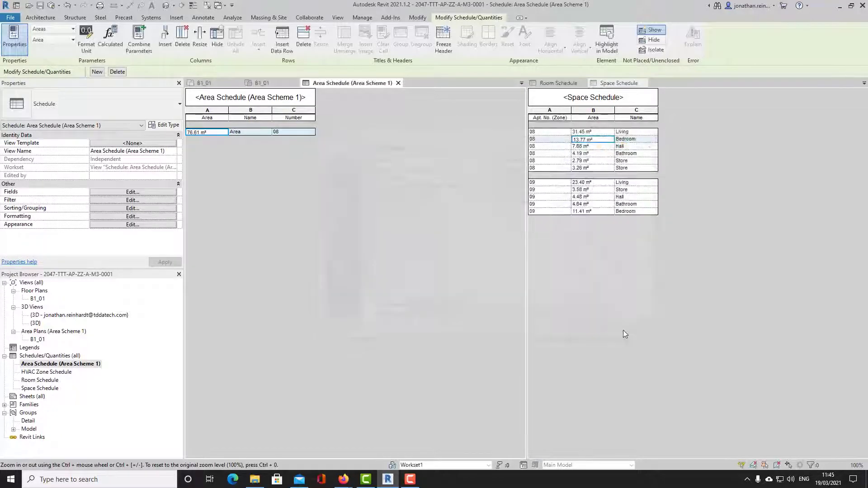
Step: Reopen the Room Schedule alongside the space schedule and B1_01 area plan
{"action": "left_click", "coordinate": [629, 95]}
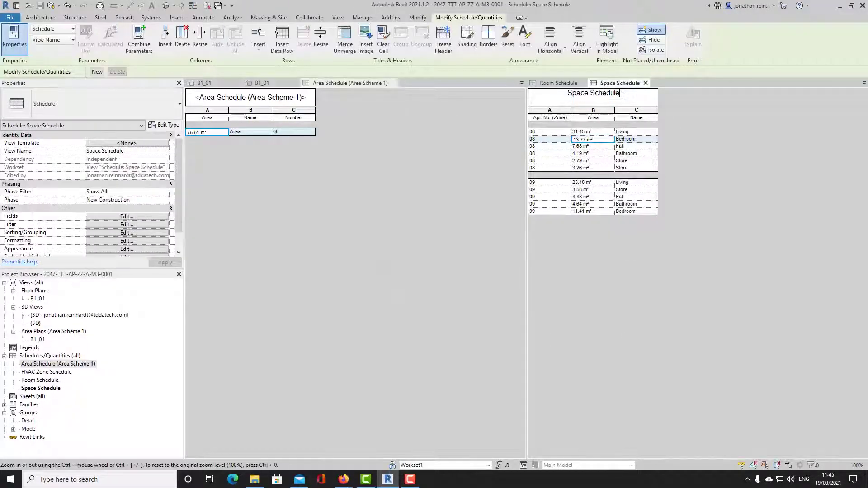
{"action": "double_click", "coordinate": [50, 381]}
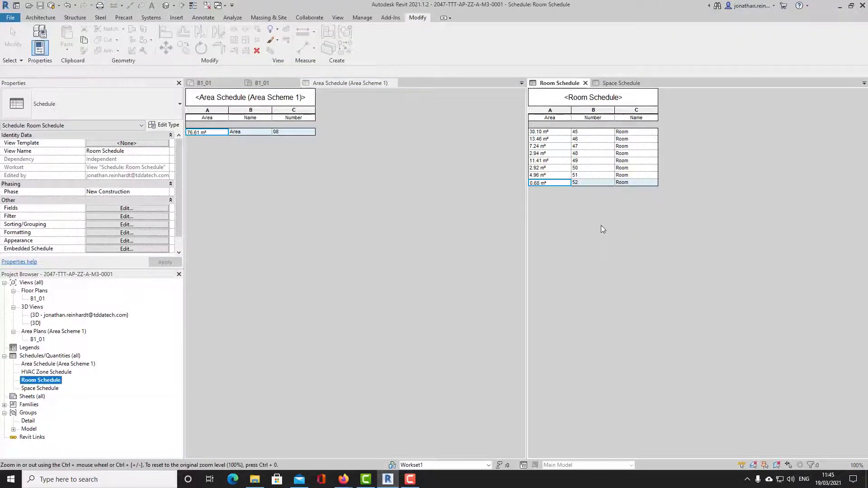
{"action": "left_click", "coordinate": [611, 83]}
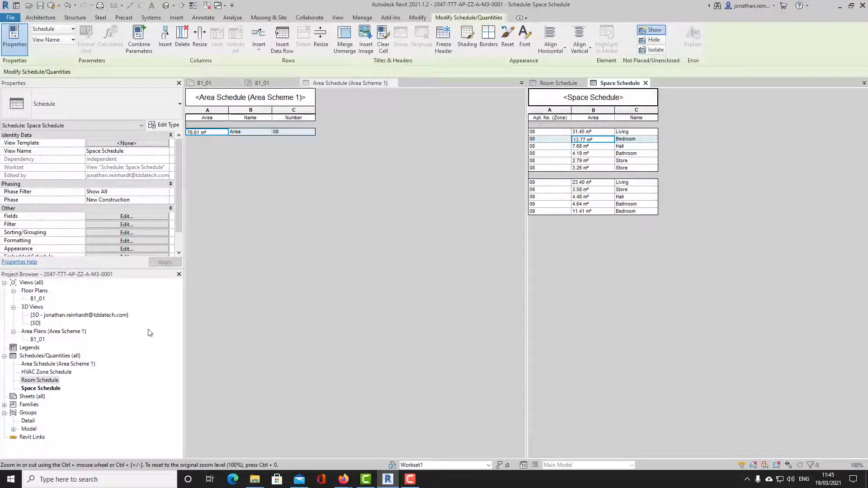
{"action": "double_click", "coordinate": [37, 340]}
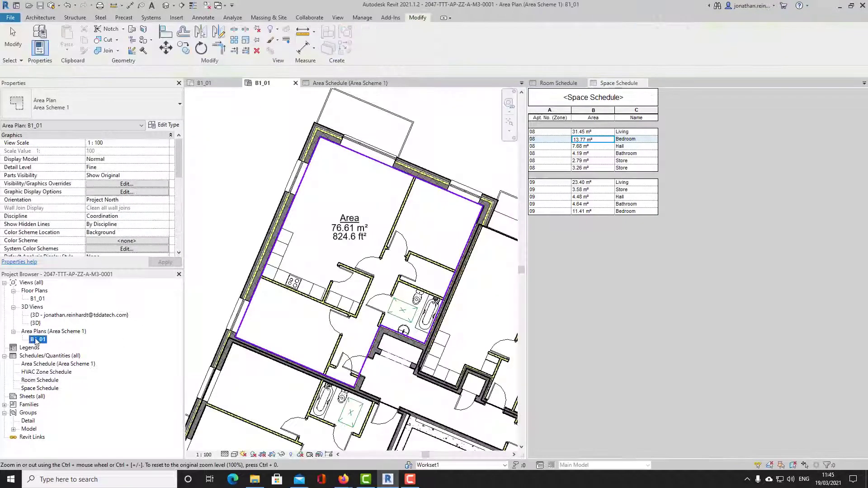
{"action": "left_click", "coordinate": [51, 381]}
{"action": "double_click", "coordinate": [52, 382]}
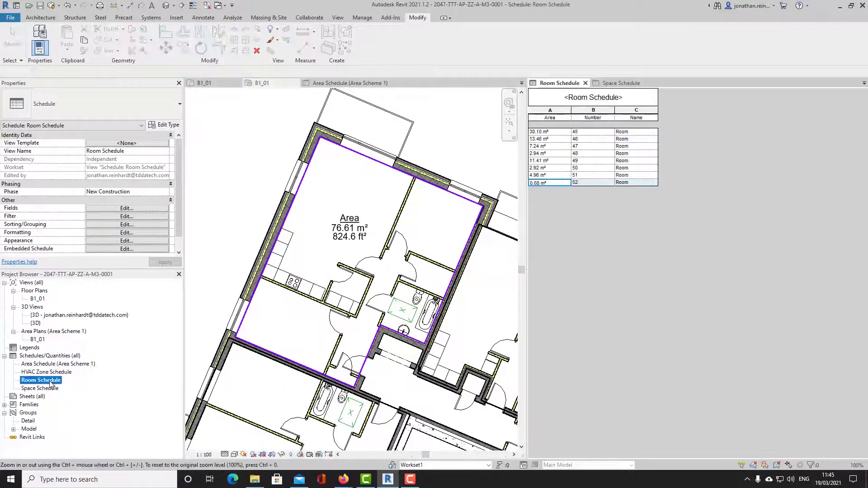
Step: Show the B1_01 floor plan, select room 49, and open the Space Schedule
{"action": "left_click", "coordinate": [214, 84]}
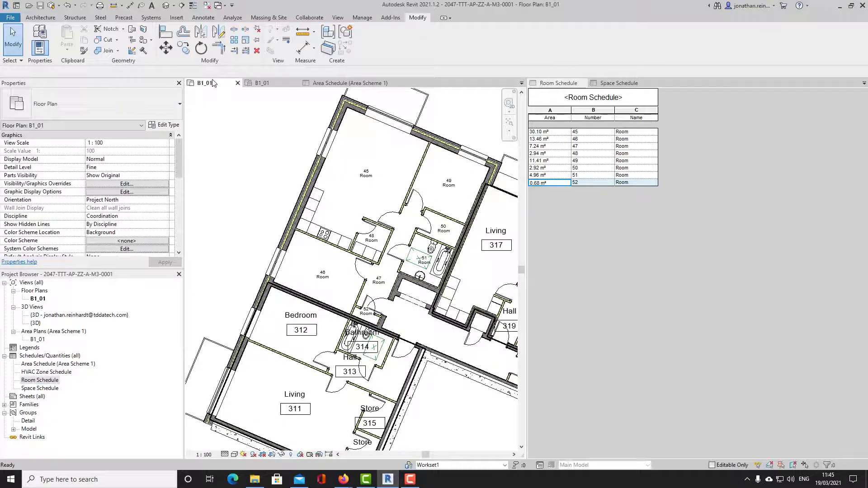
{"action": "left_click", "coordinate": [463, 199]}
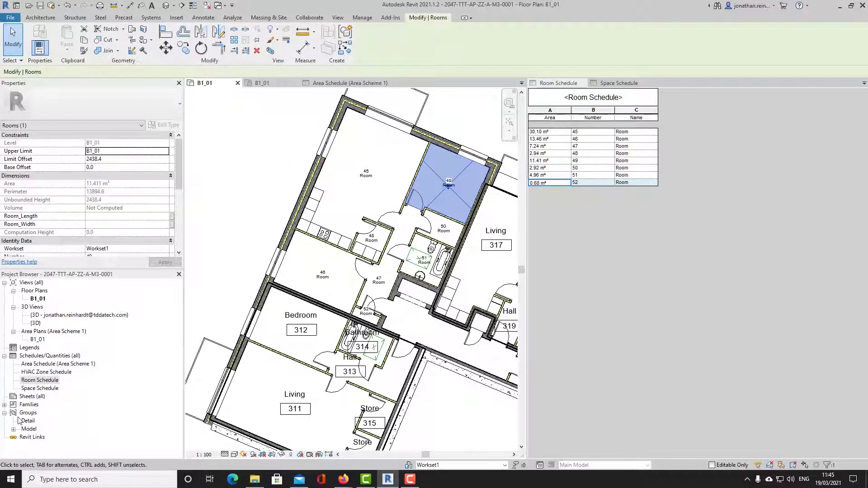
{"action": "double_click", "coordinate": [52, 390]}
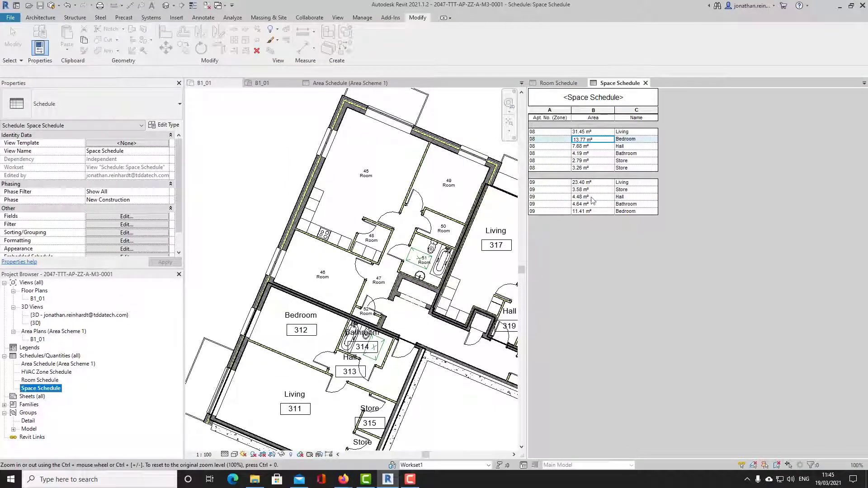